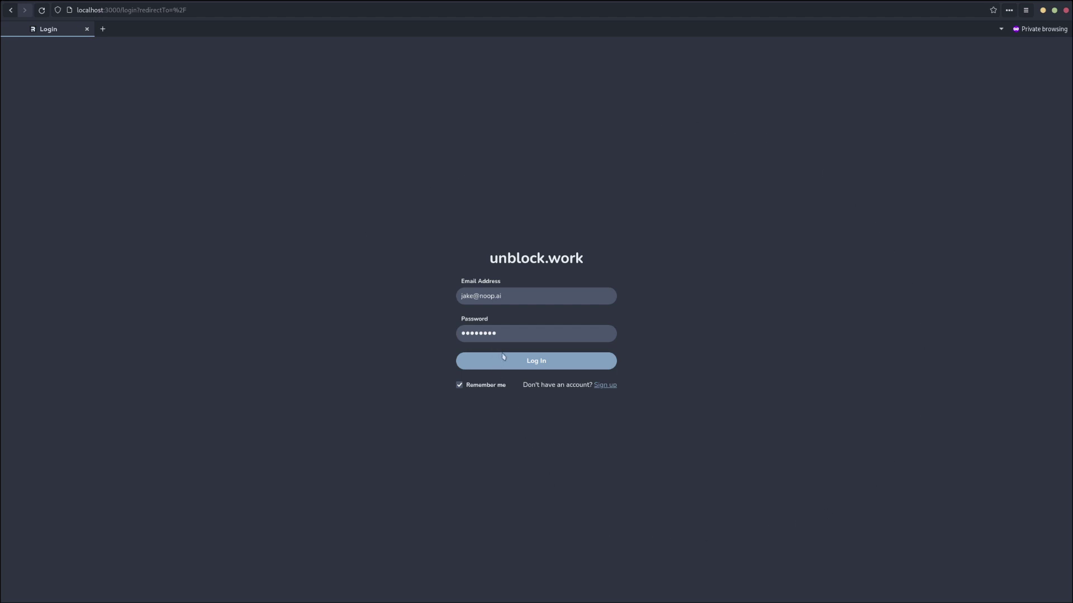
Sign in with the entered credentials to reach the Organizations page.
left_click(506, 363)
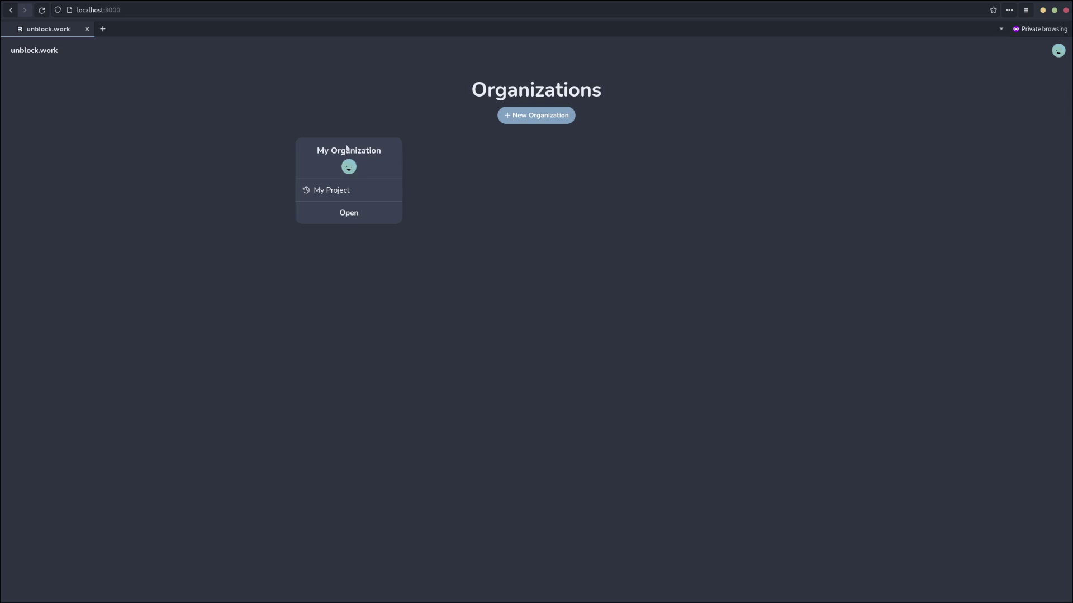
Open My Organization, then its My Project project.
left_click(348, 216)
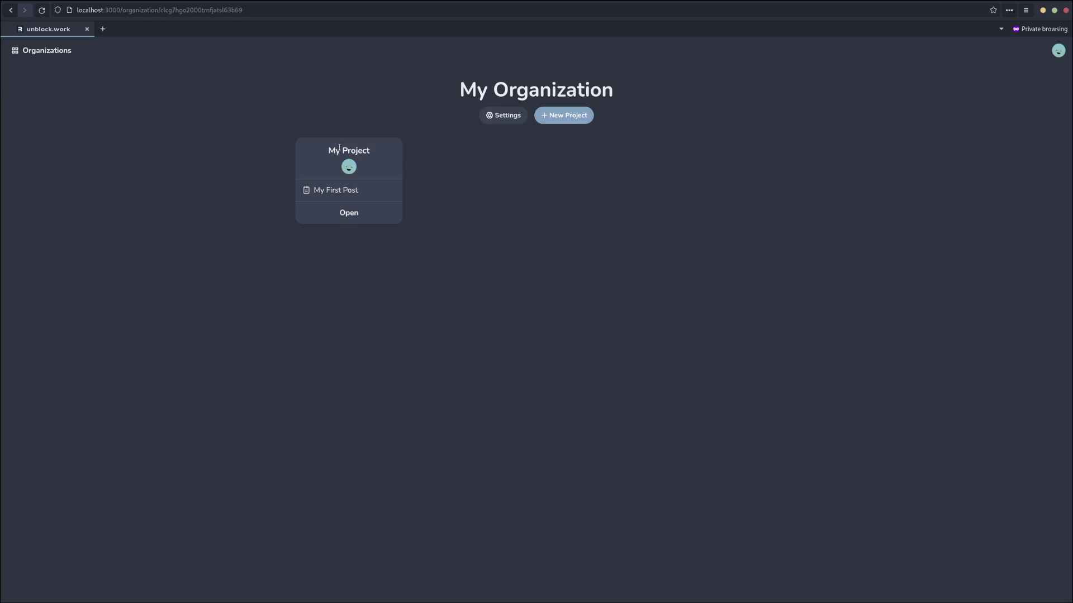
left_click(345, 218)
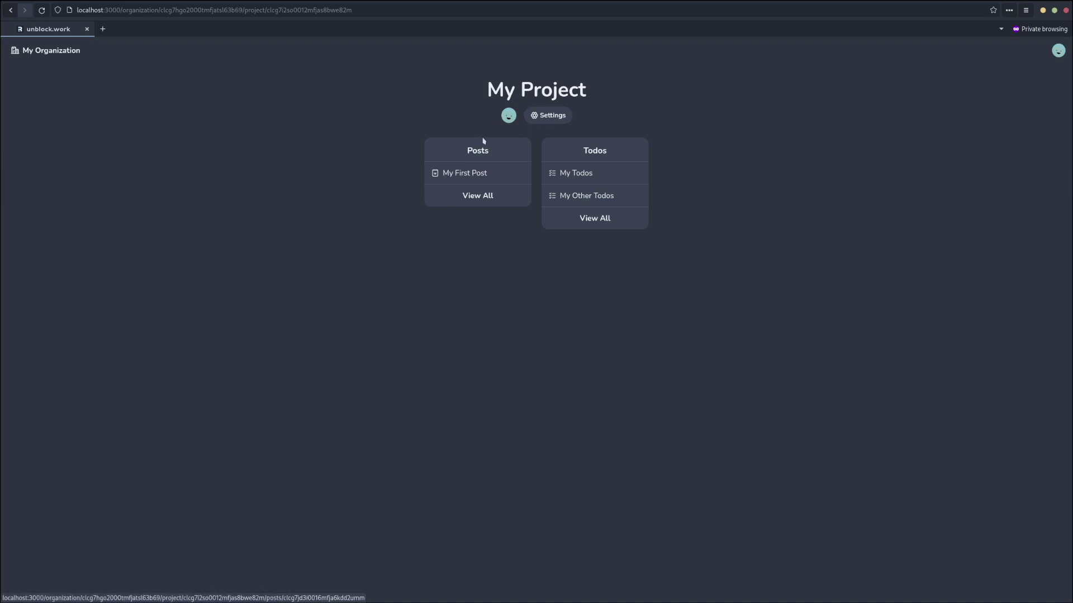
left_click(477, 203)
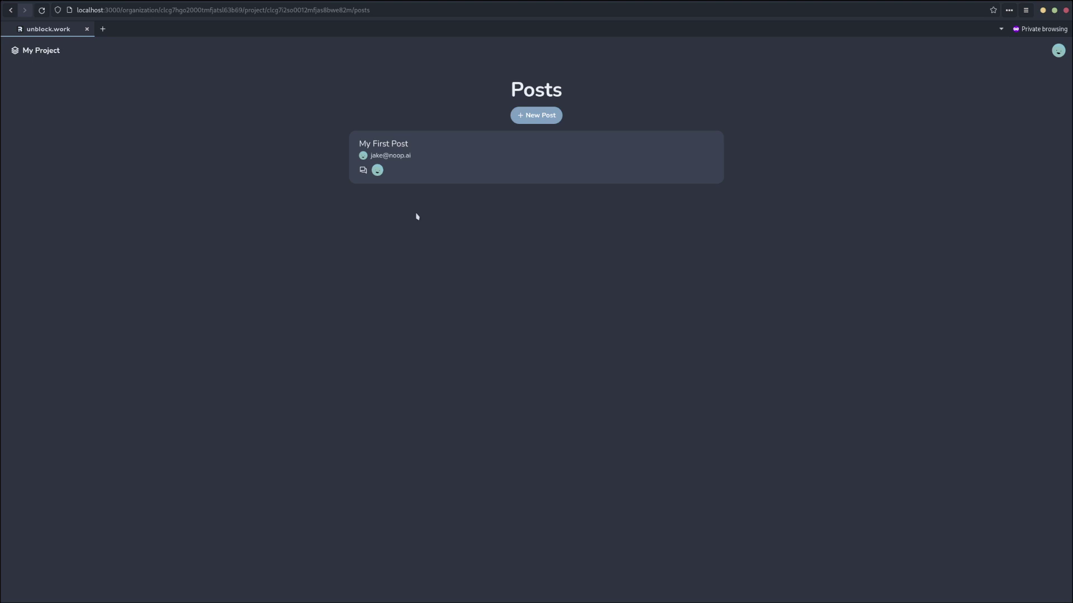
left_click(441, 160)
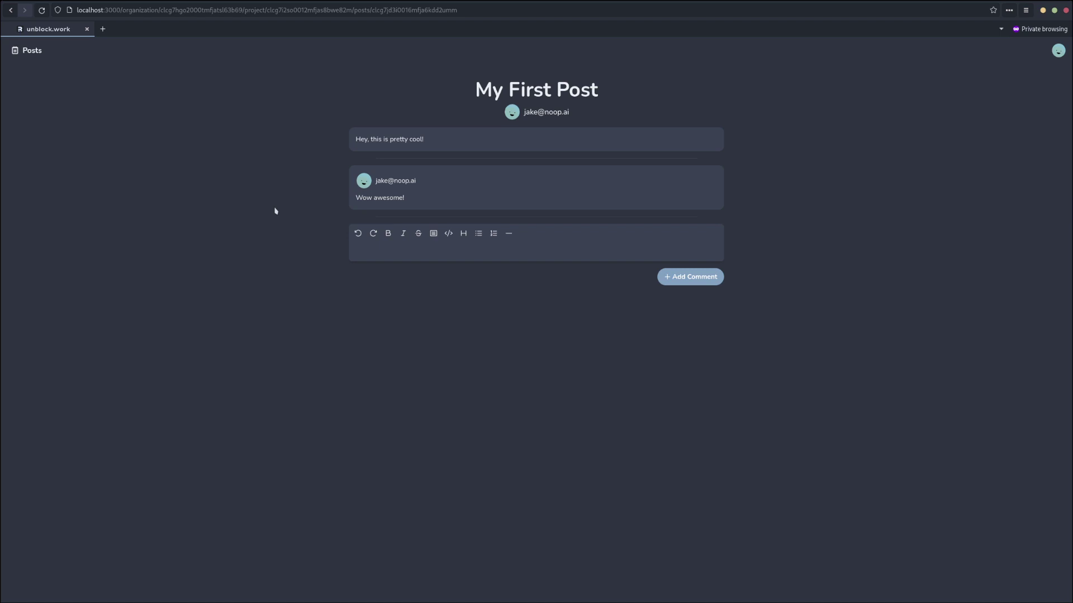
left_click(35, 51)
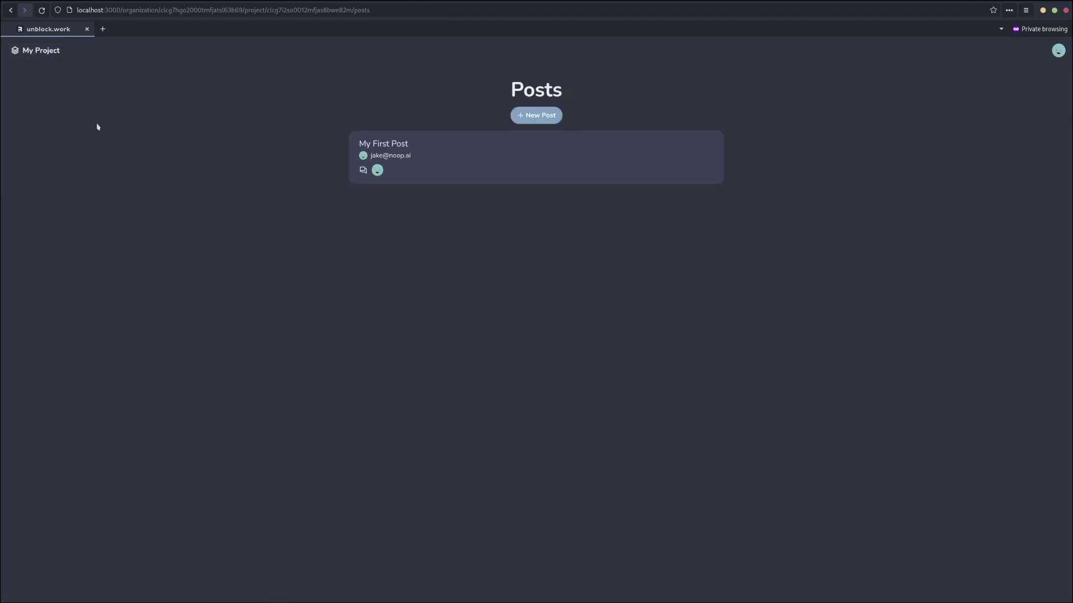
left_click(43, 51)
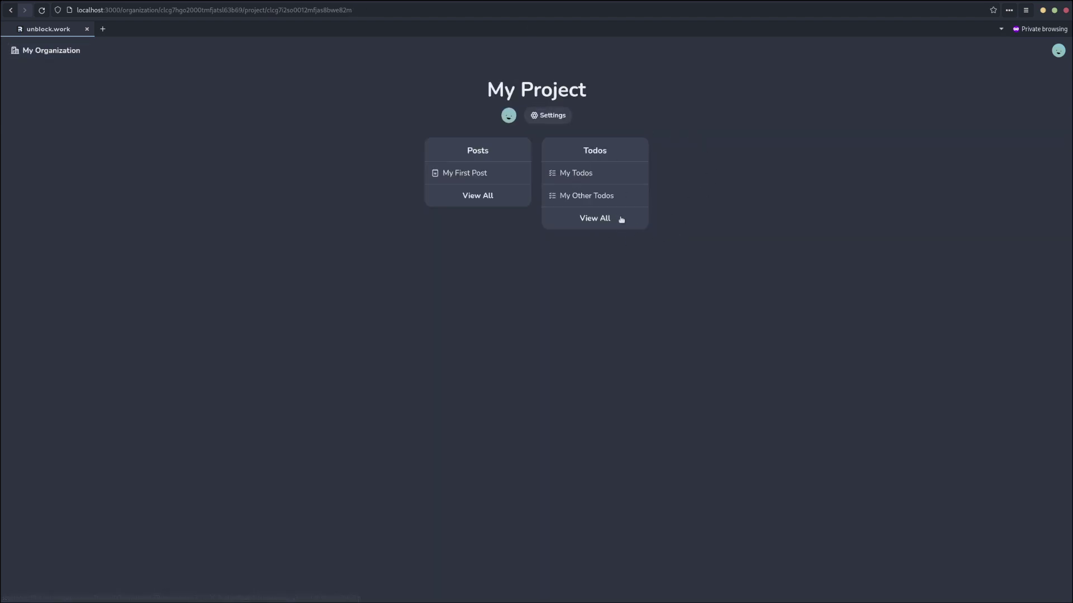
left_click(593, 225)
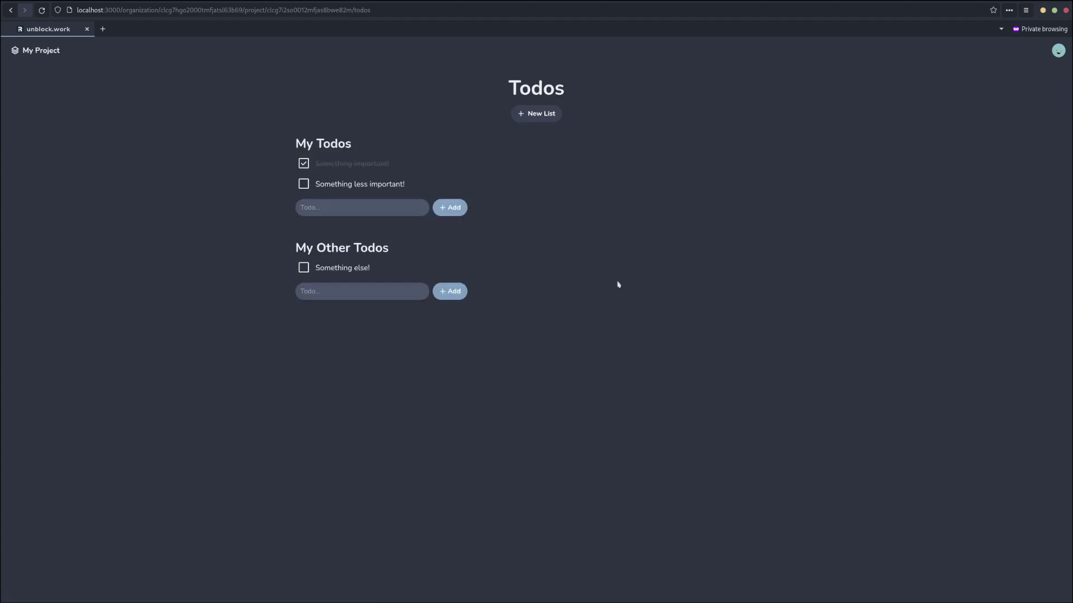
left_click(303, 164)
left_click(317, 147)
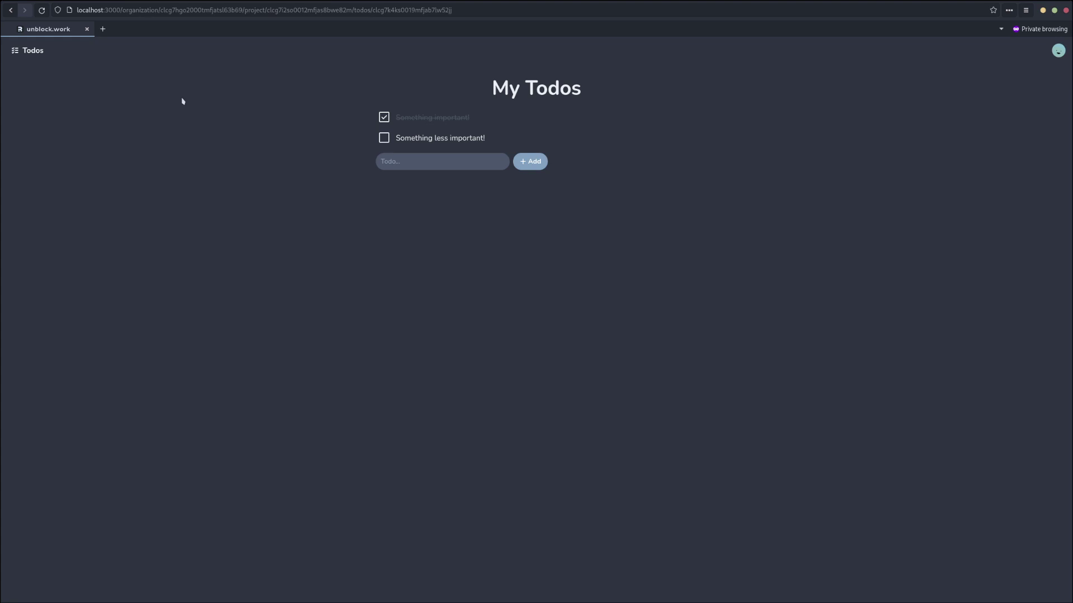
left_click(33, 60)
left_click(33, 54)
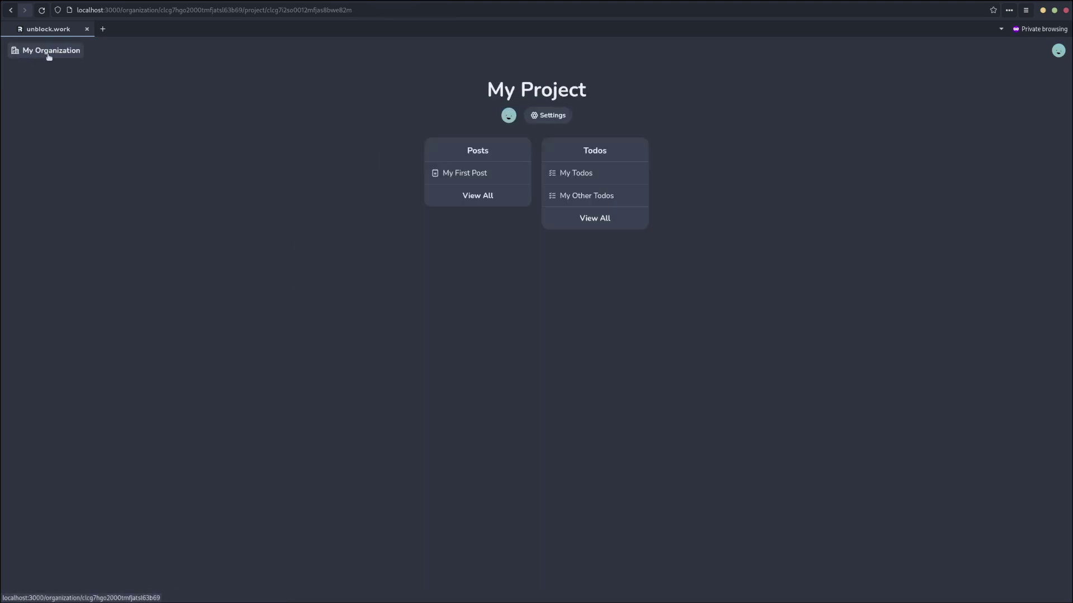
Return to the My Organization page using the breadcrumb.
left_click(25, 55)
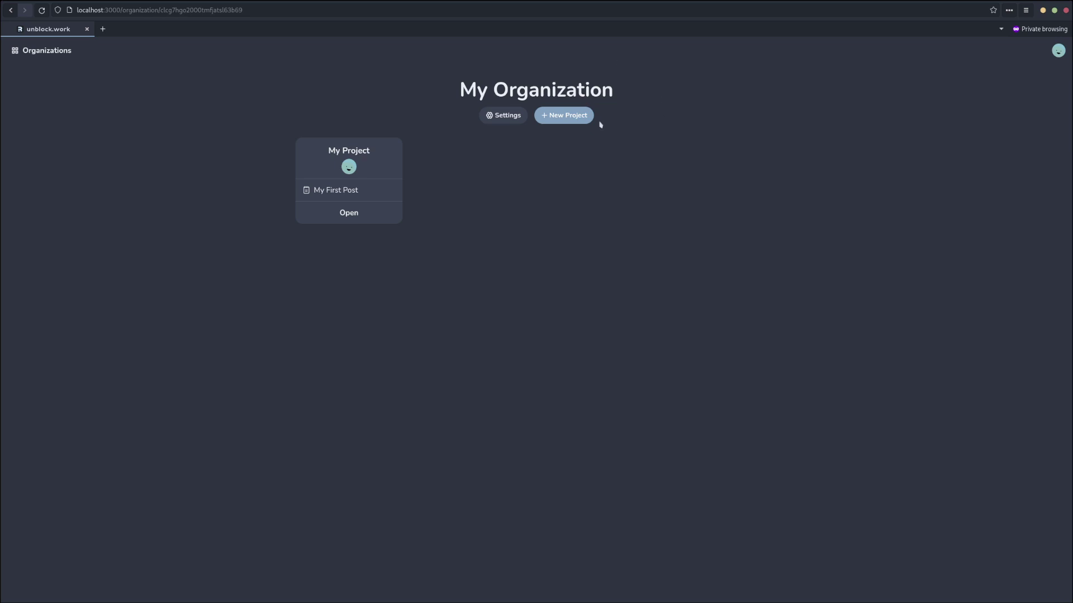
From the Organizations list, create a new organization named 'My New Org'.
left_click(20, 52)
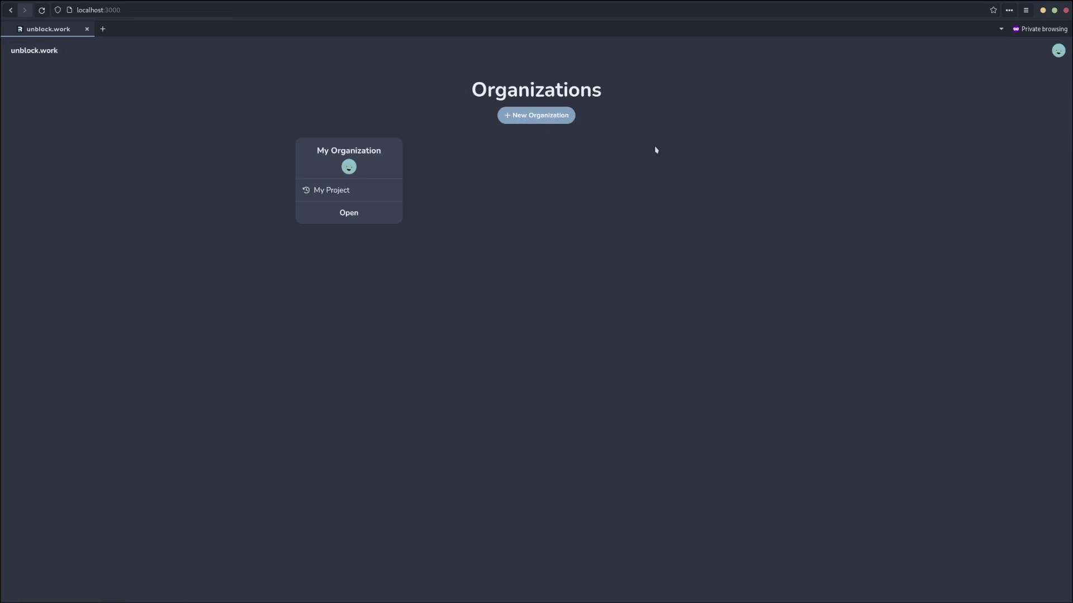
left_click(540, 118)
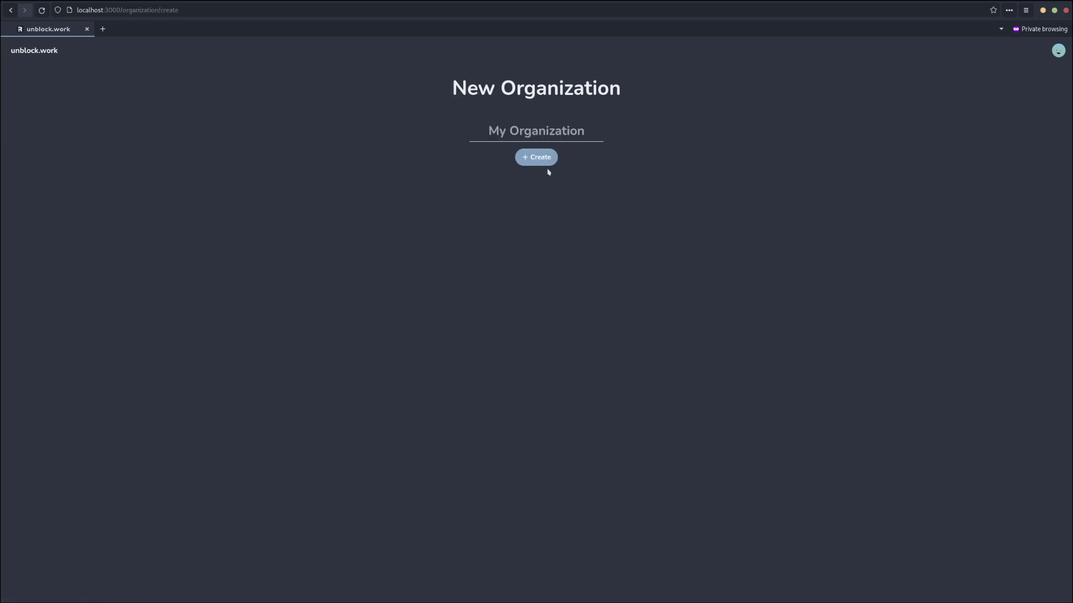
left_click(521, 130)
type("My New Org")
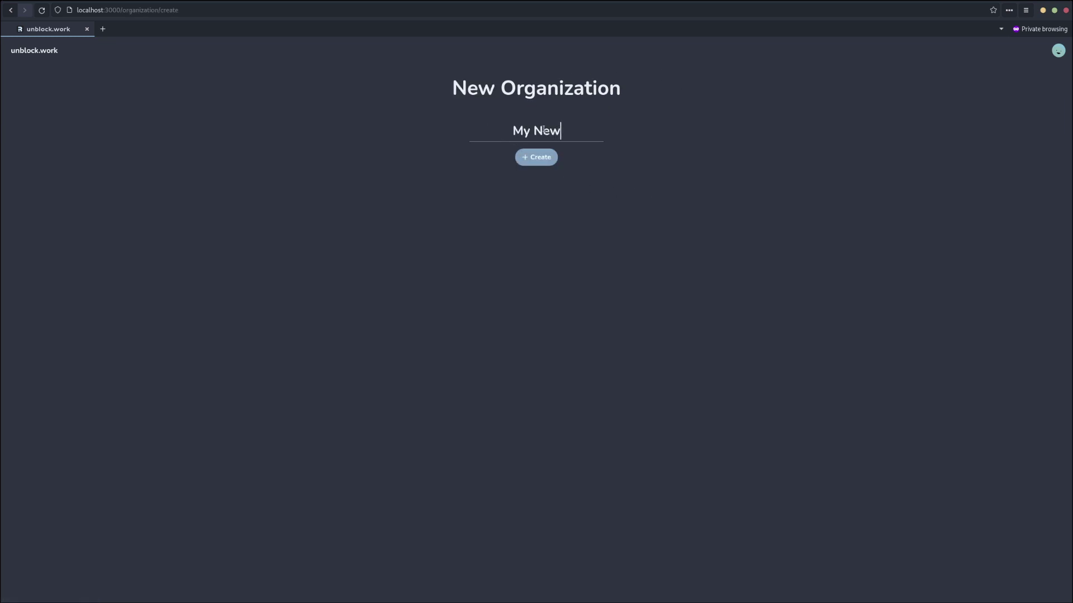
left_click(527, 161)
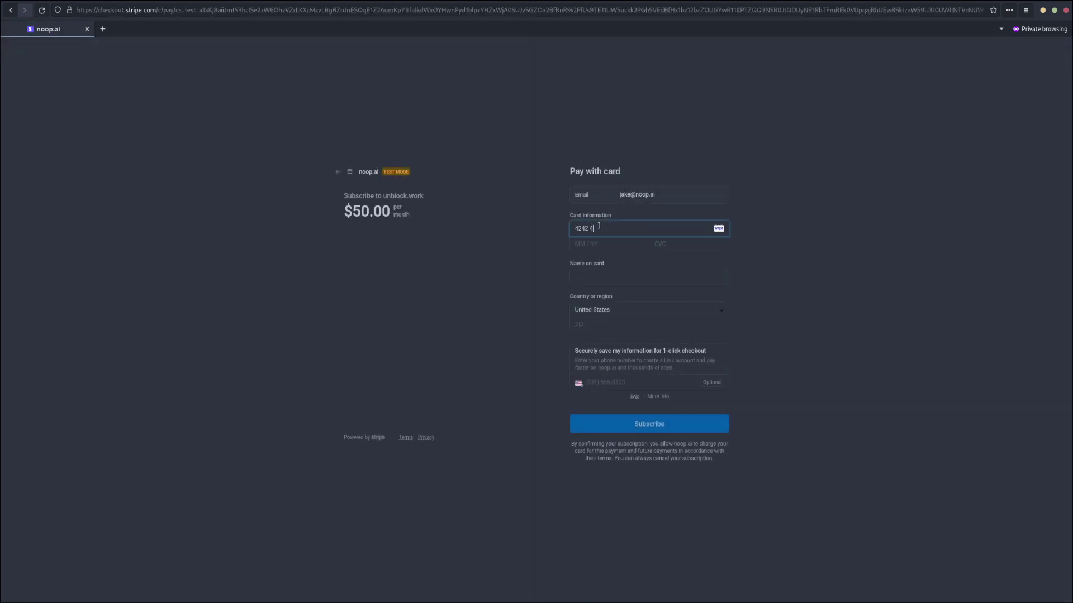
Subscribe at $50.00/month by entering the test card details, cardholder name and ZIP code.
type("42 4242 4242")
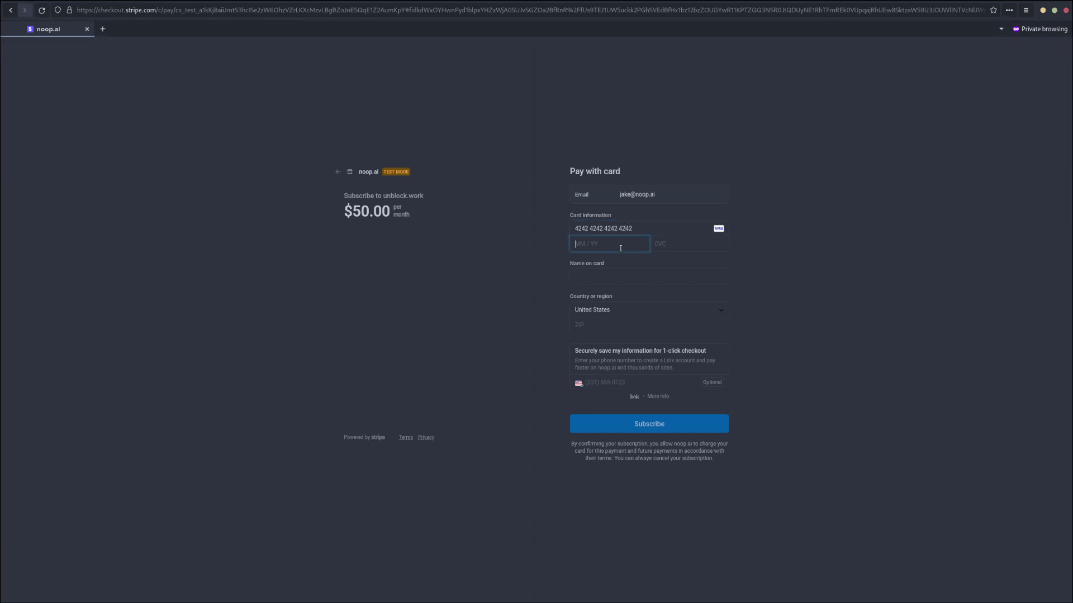
type("1234123")
left_click(622, 276)
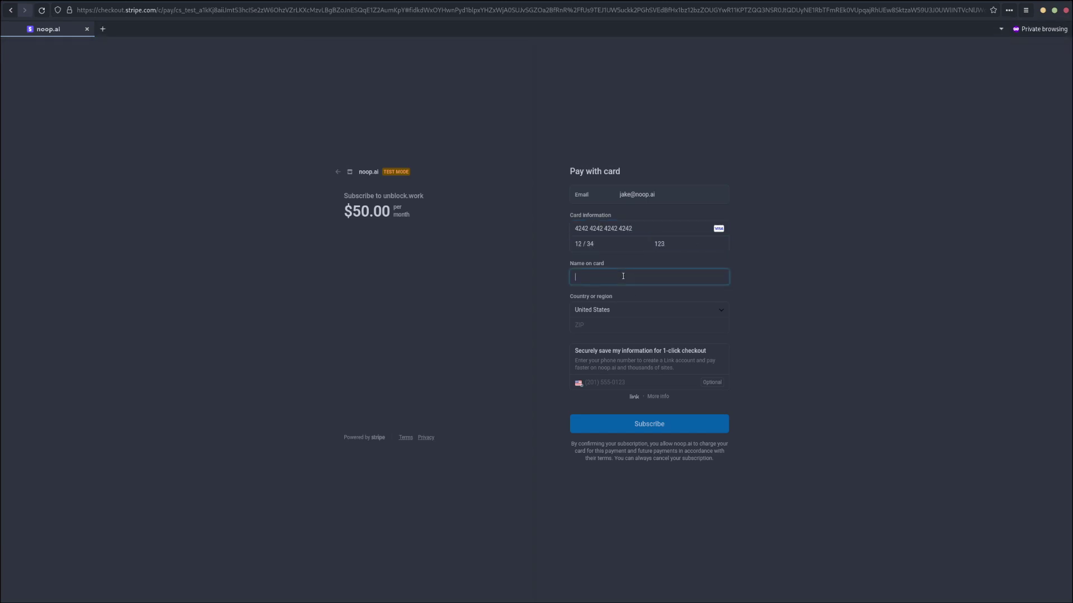
type("Jake")
key("Tab")
key("Tab")
type("12345")
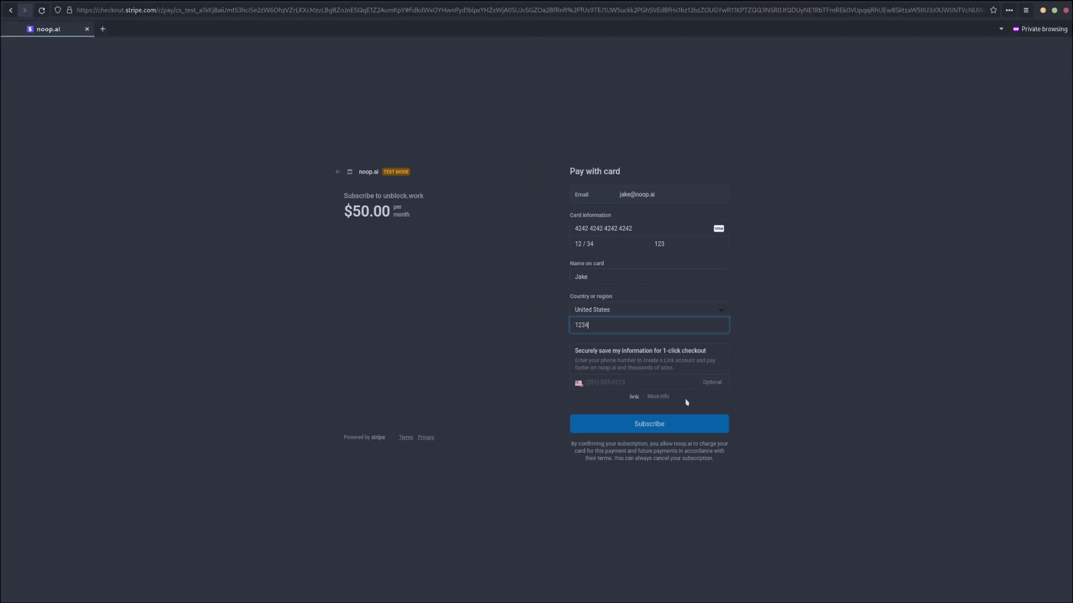
left_click(663, 426)
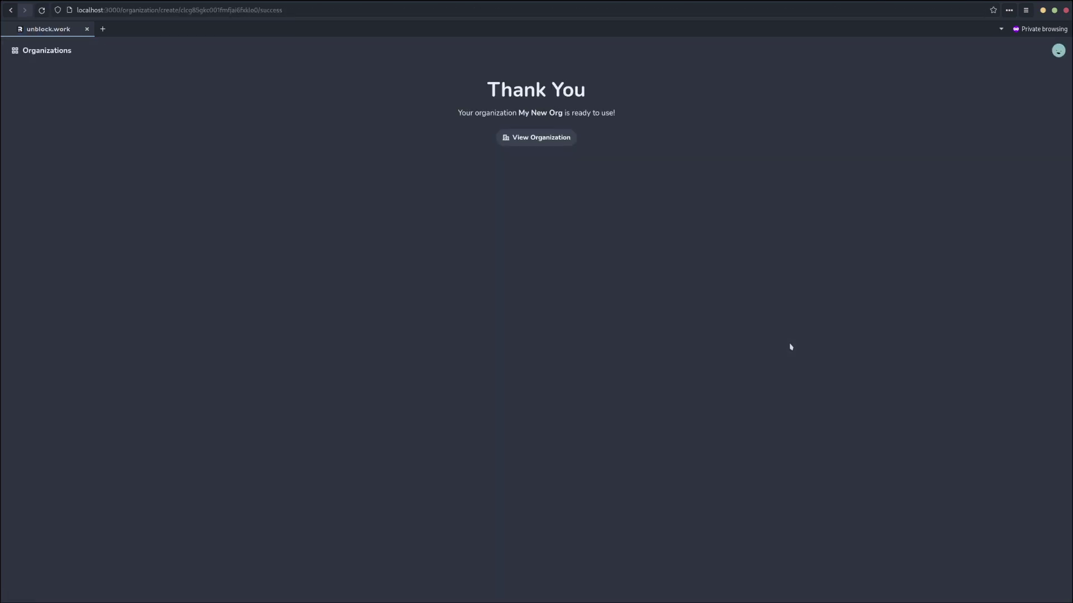
Open My New Org and create a project named 'My Cool Project'.
left_click(536, 139)
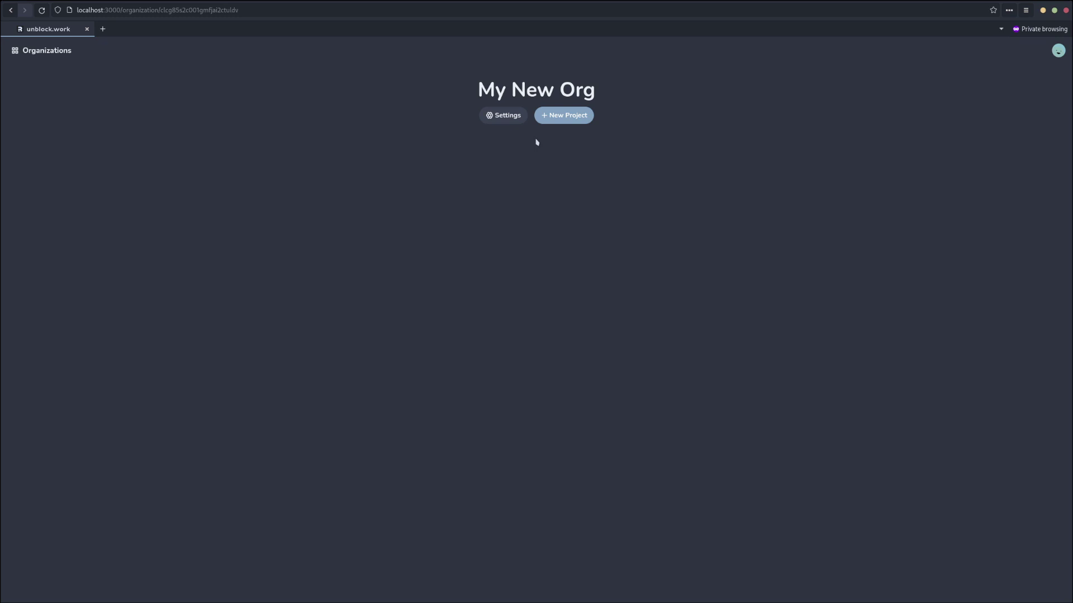
left_click(554, 119)
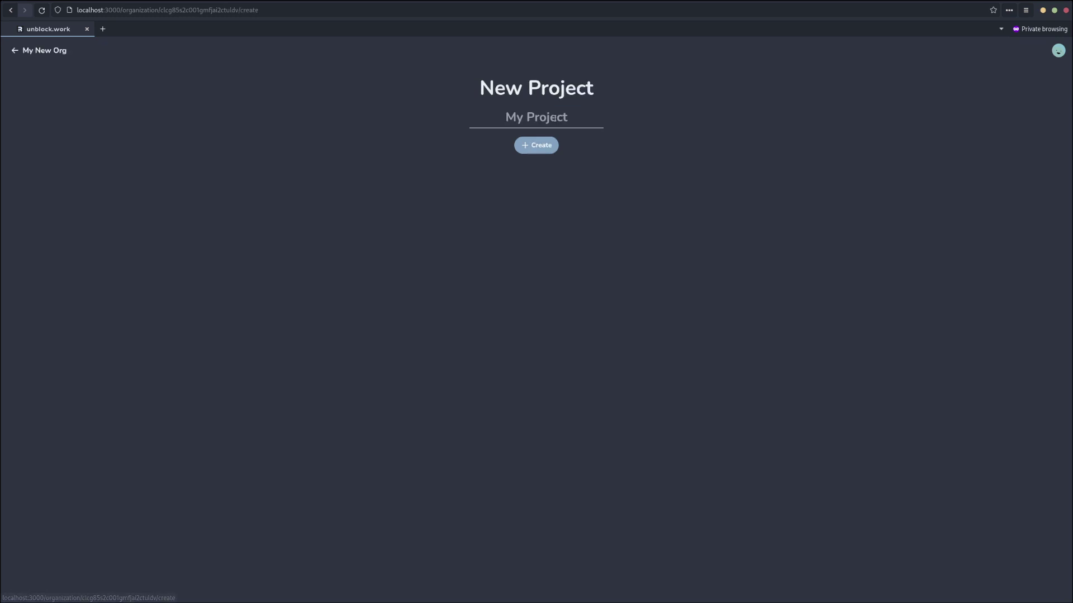
type("My Cool Project")
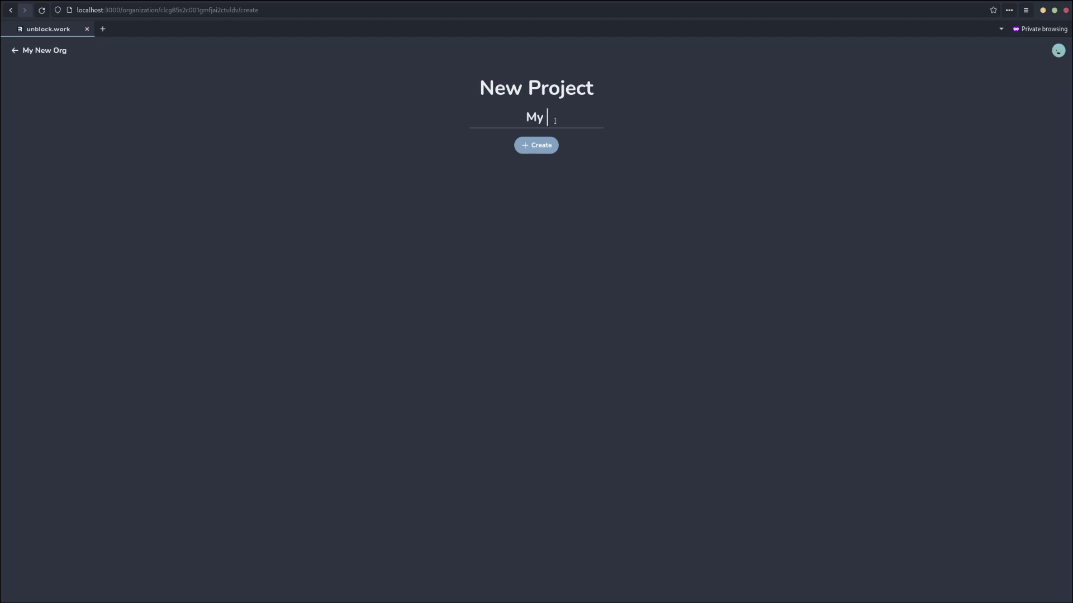
left_click(539, 151)
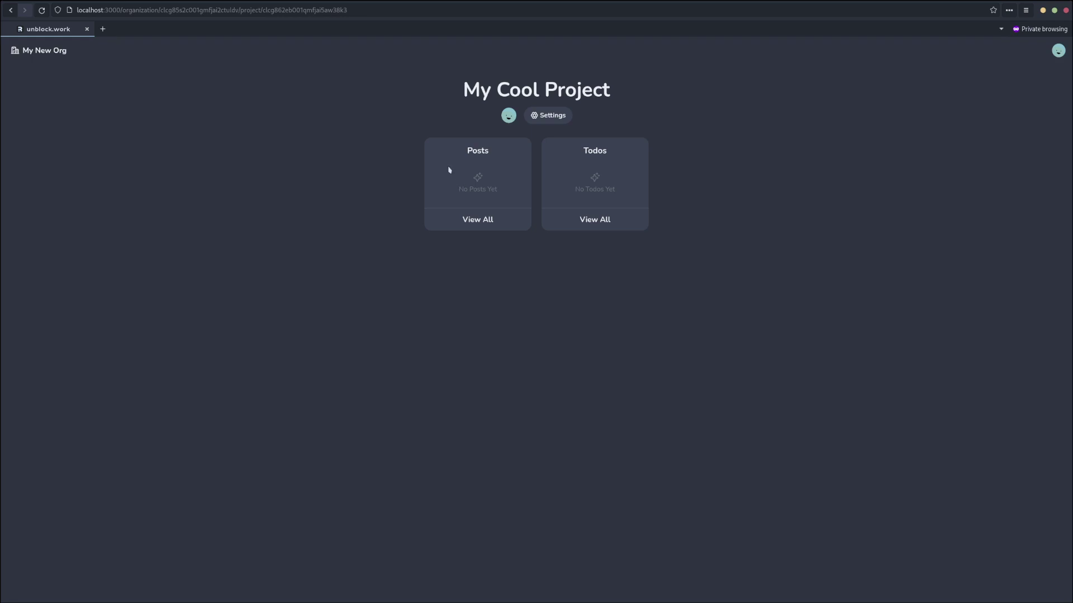
Publish a post titled 'My First Post' reading 'I should do something cool with this project!'.
left_click(482, 220)
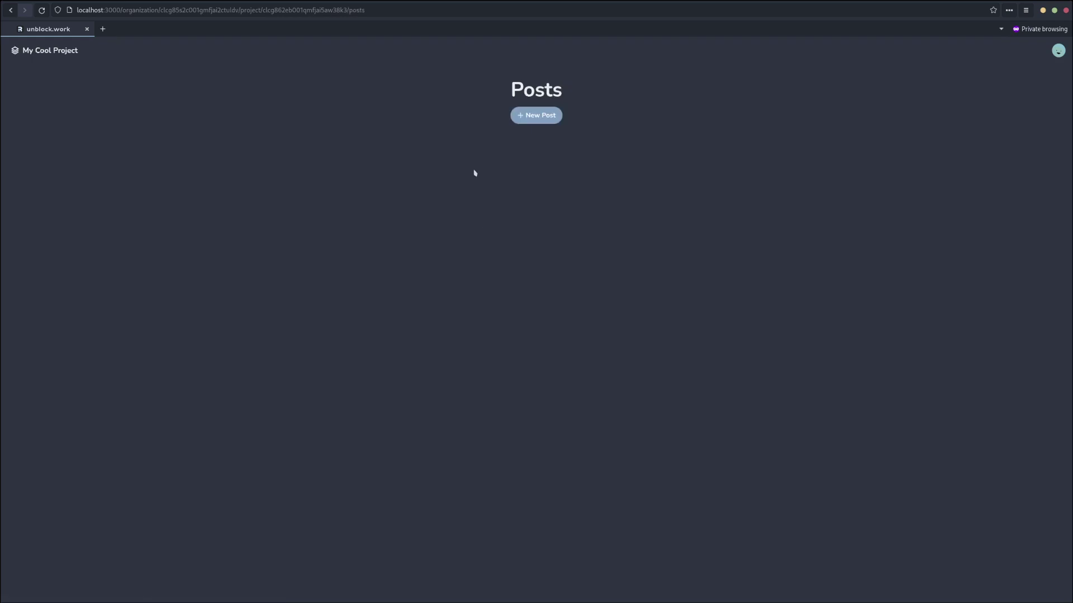
left_click(523, 115)
left_click(508, 115)
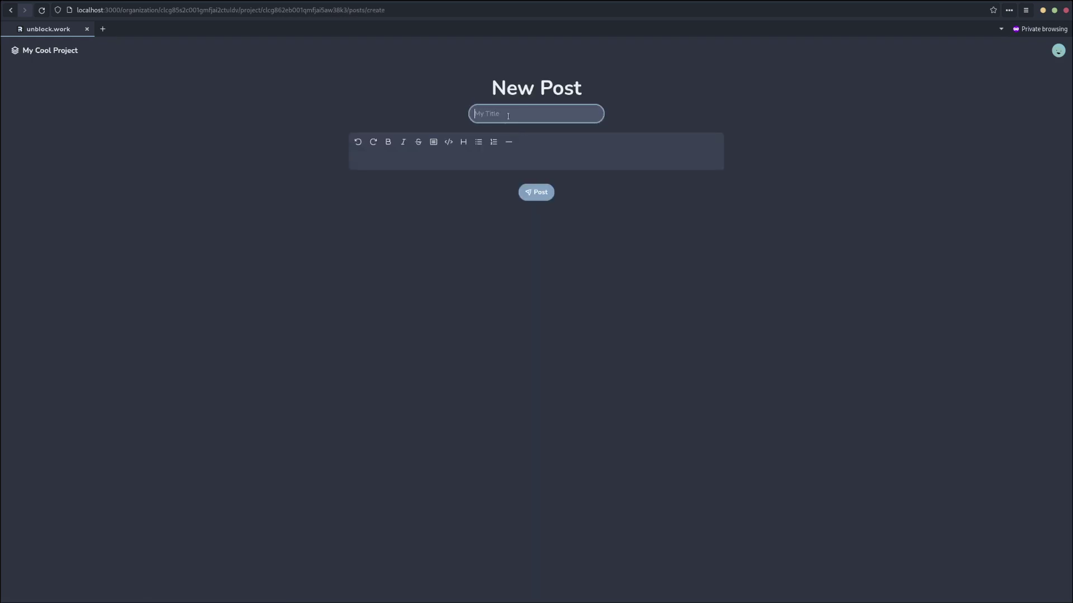
type("My First Post")
key("Tab")
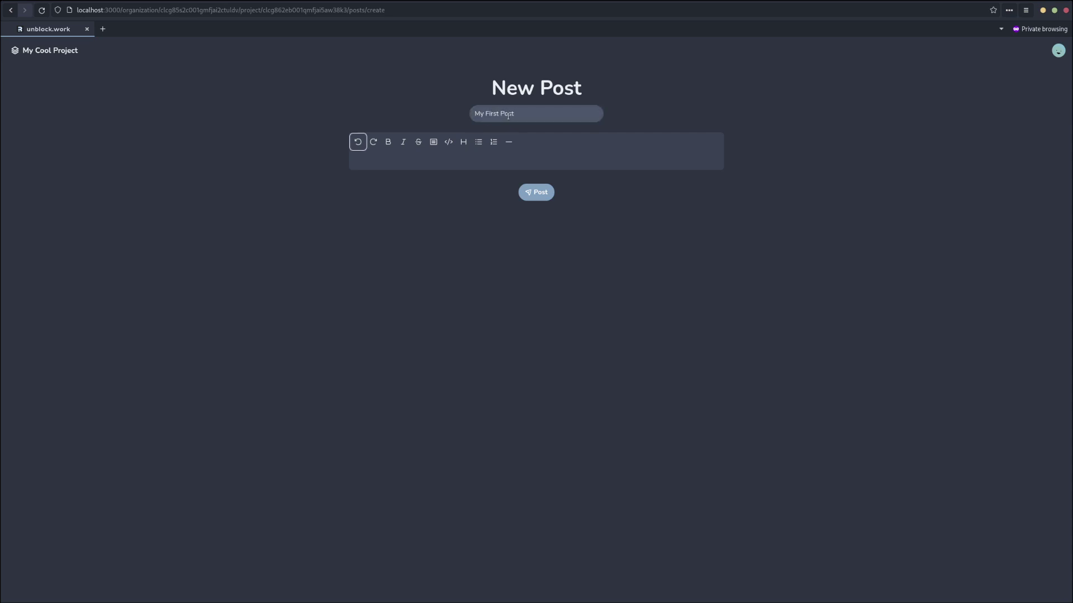
key("Tab")
left_click(476, 155)
type("I should do something cool with this project!")
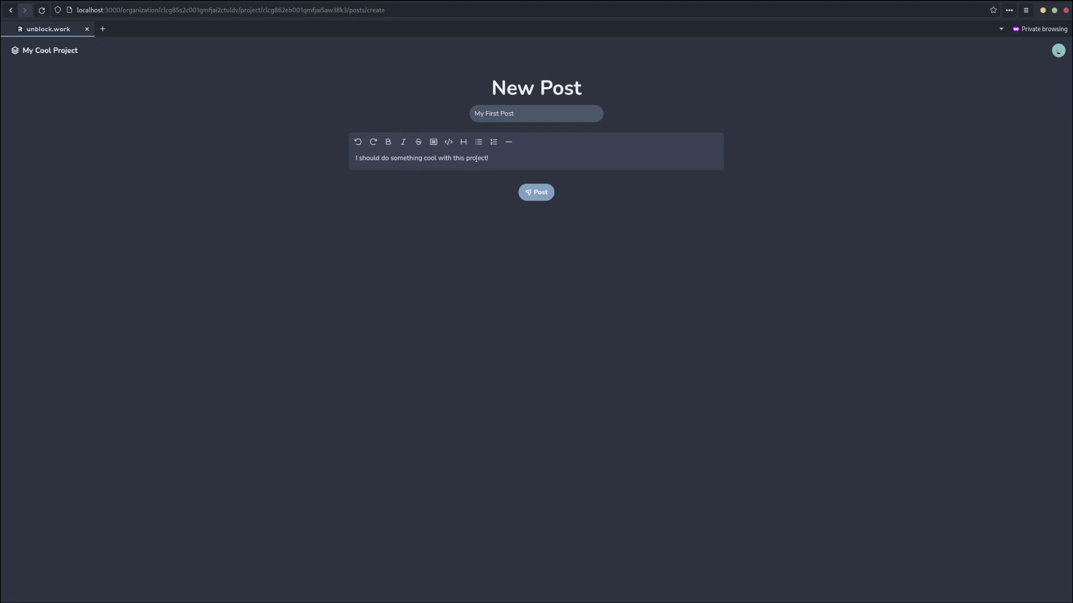
left_click(535, 194)
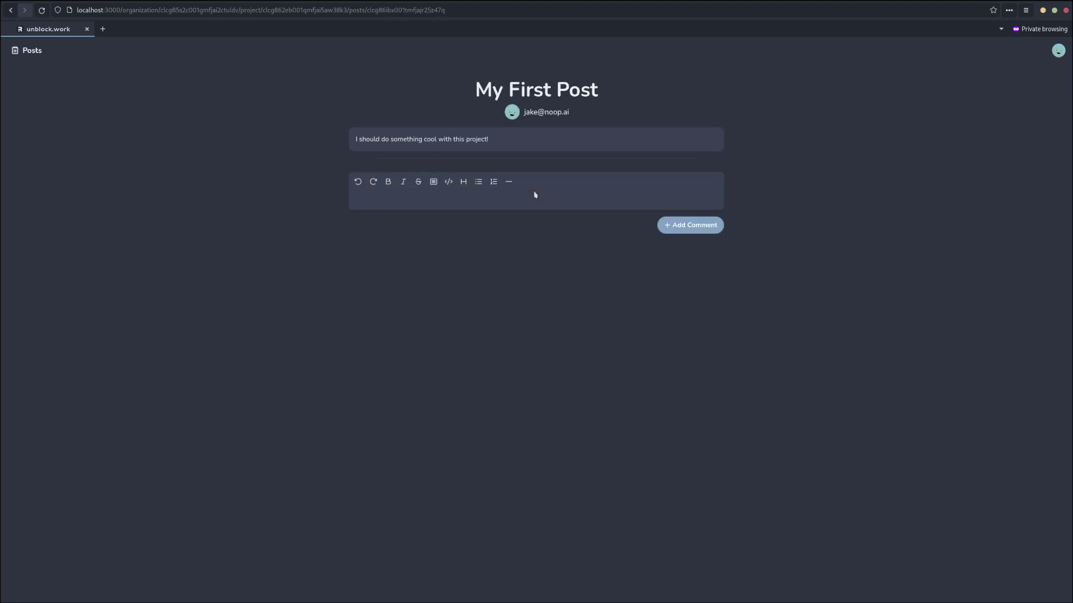
Browse the Posts list and overview, reopen My First Post, then return to the overview.
left_click(30, 51)
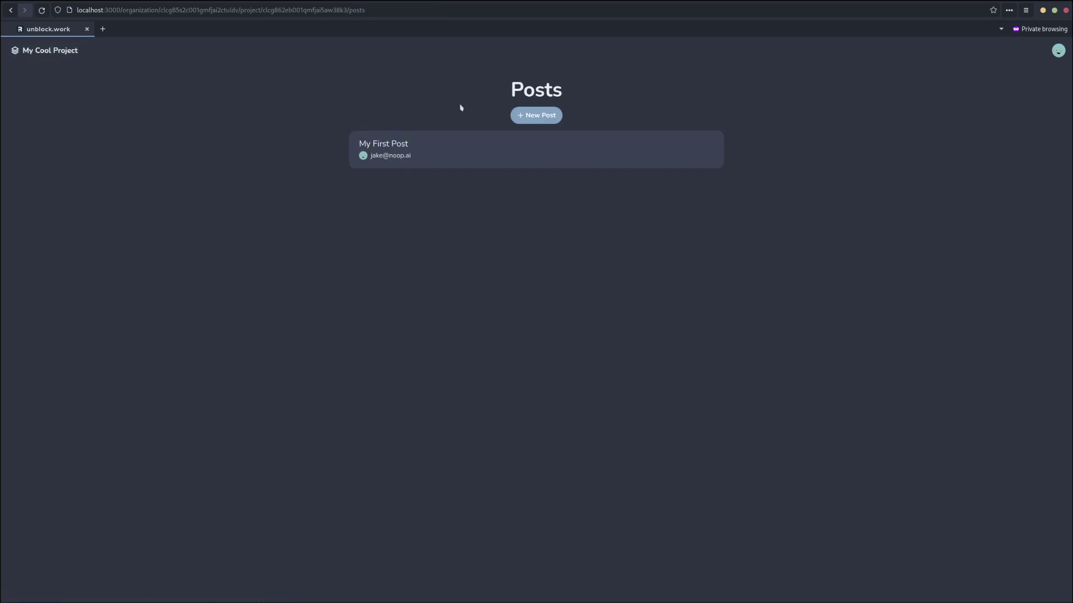
left_click(41, 51)
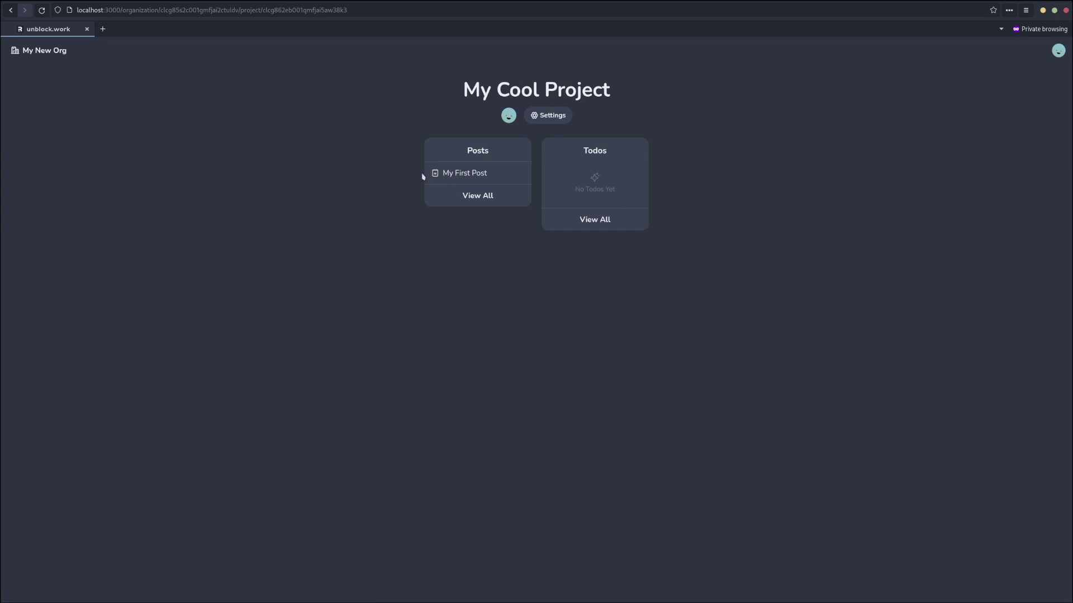
left_click(456, 175)
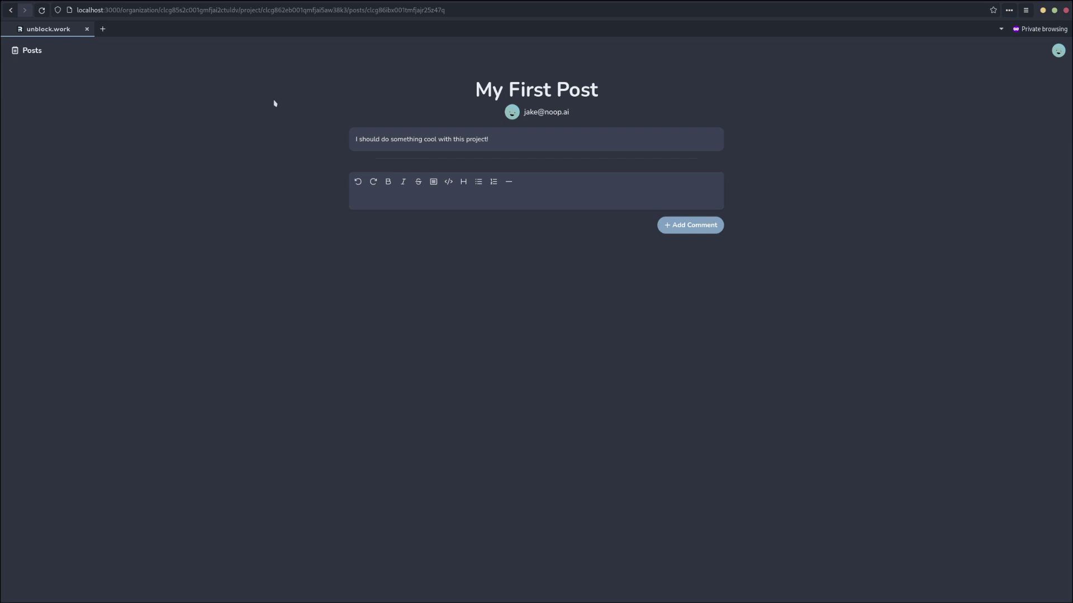
left_click(42, 50)
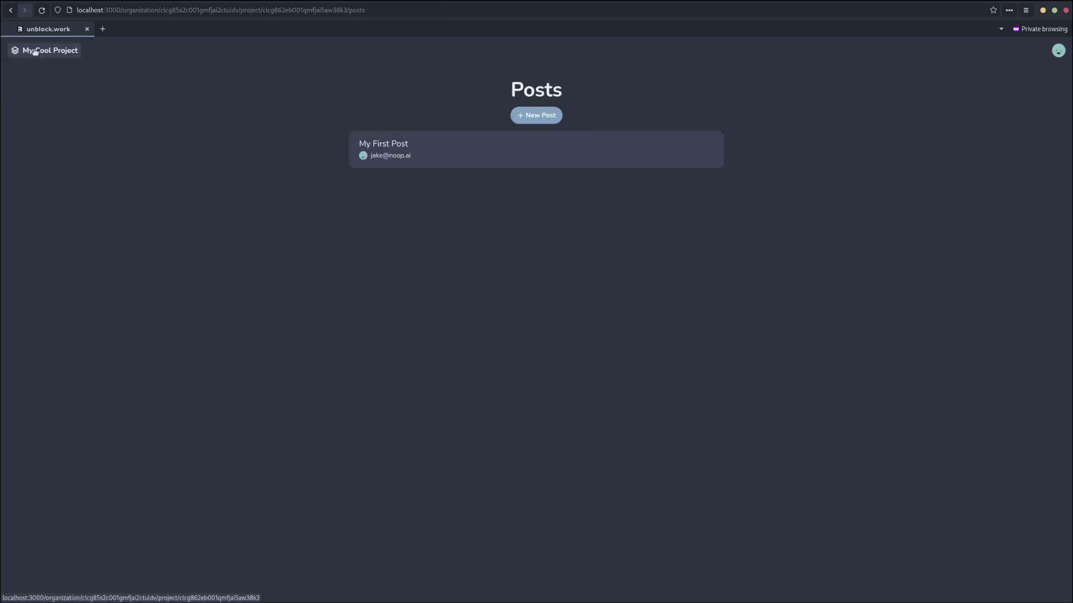
left_click(46, 50)
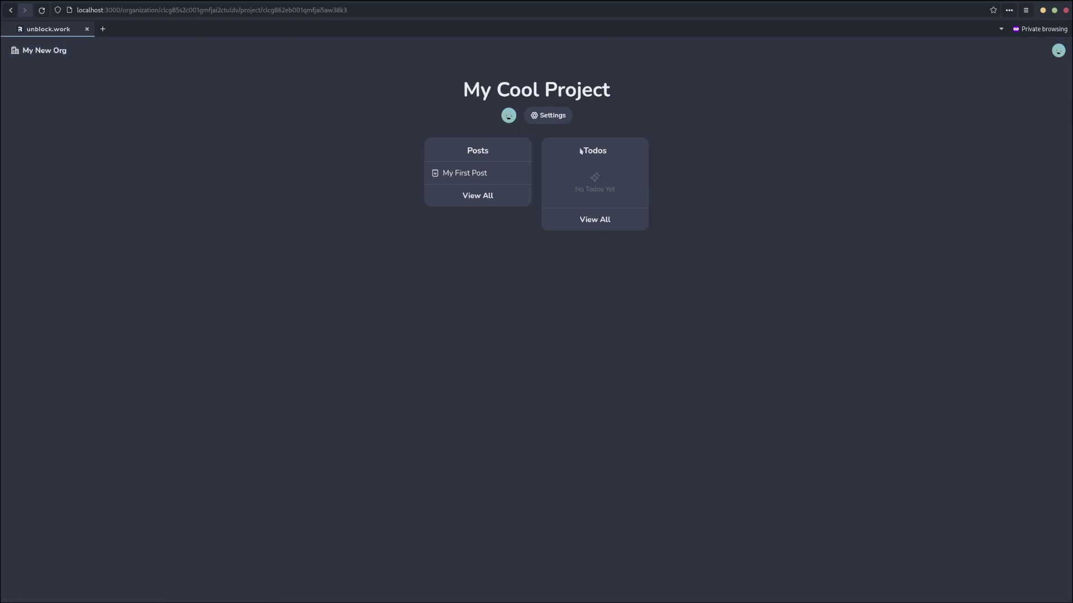
Create a new todo list named 'Cool Stuff'.
left_click(593, 223)
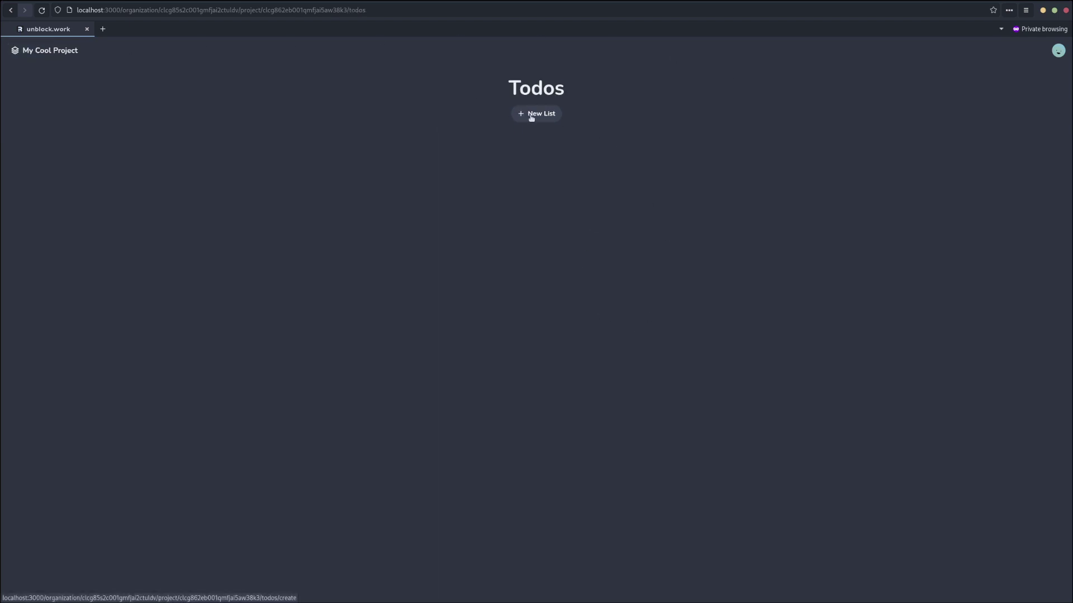
left_click(531, 116)
left_click(522, 118)
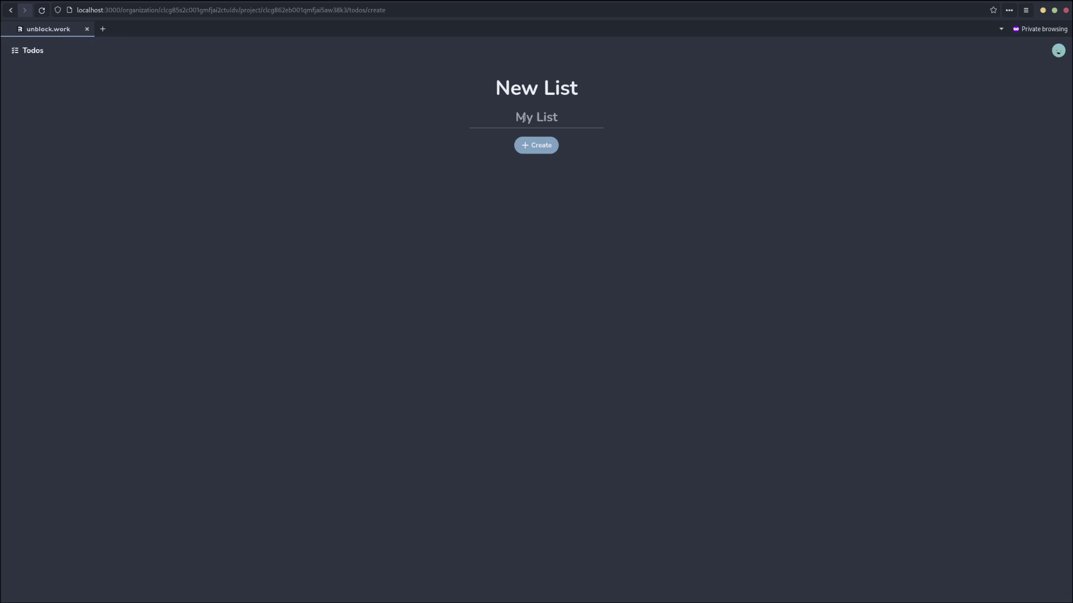
type("Cool Stuff")
left_click(536, 146)
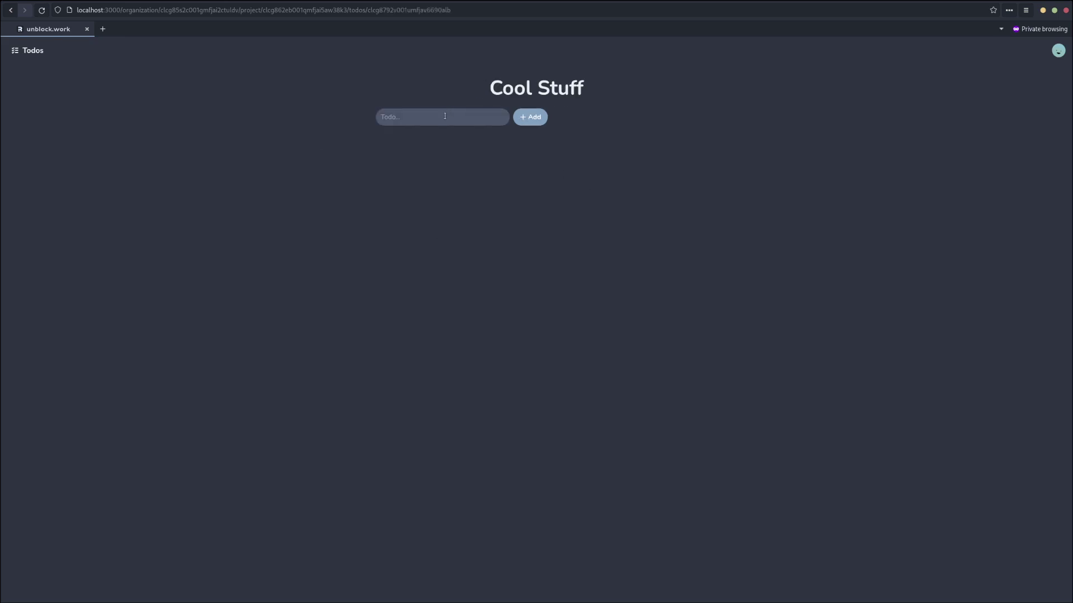
Add the todos 'Something cool' and 'Something else cool' to Cool Stuff.
left_click(445, 117)
type("Something cool")
key("Return")
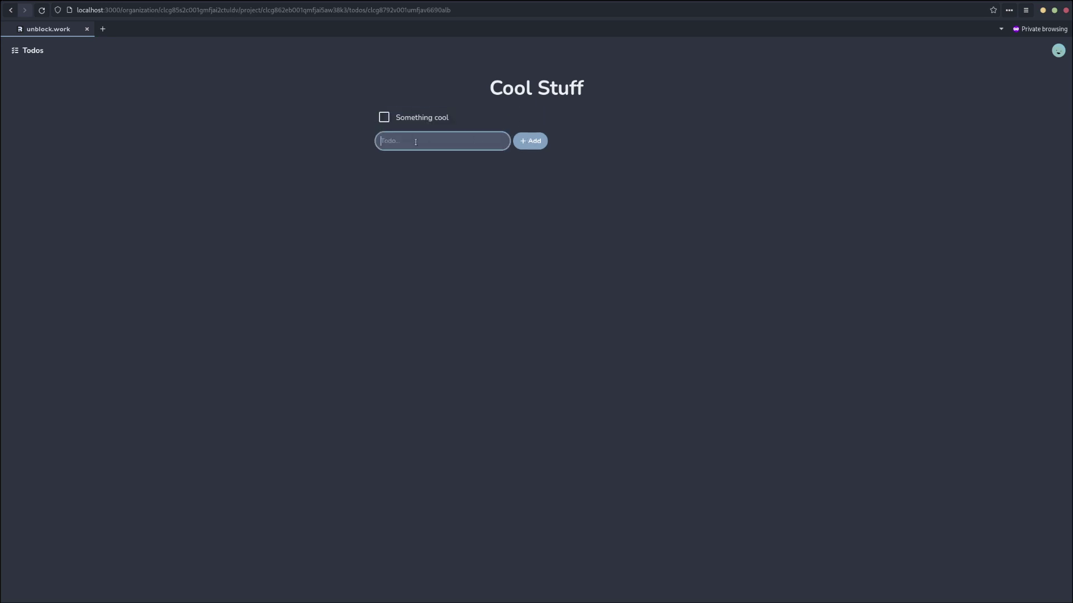
type("Something else cool")
key("Return")
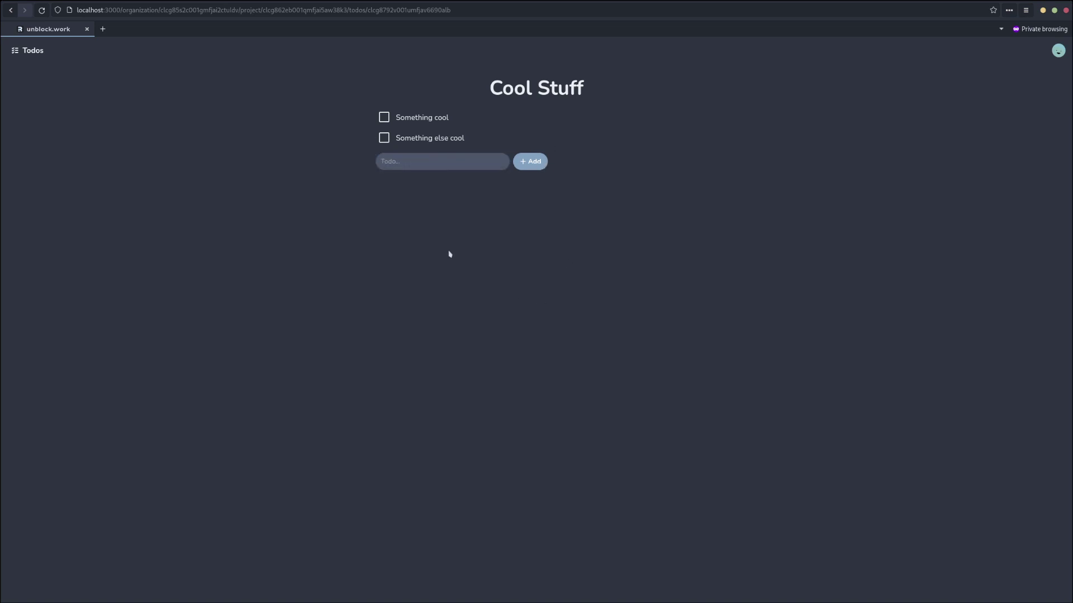
Rename both todos to end with '!' and mark both as done.
double_click(447, 116)
left_click(460, 117)
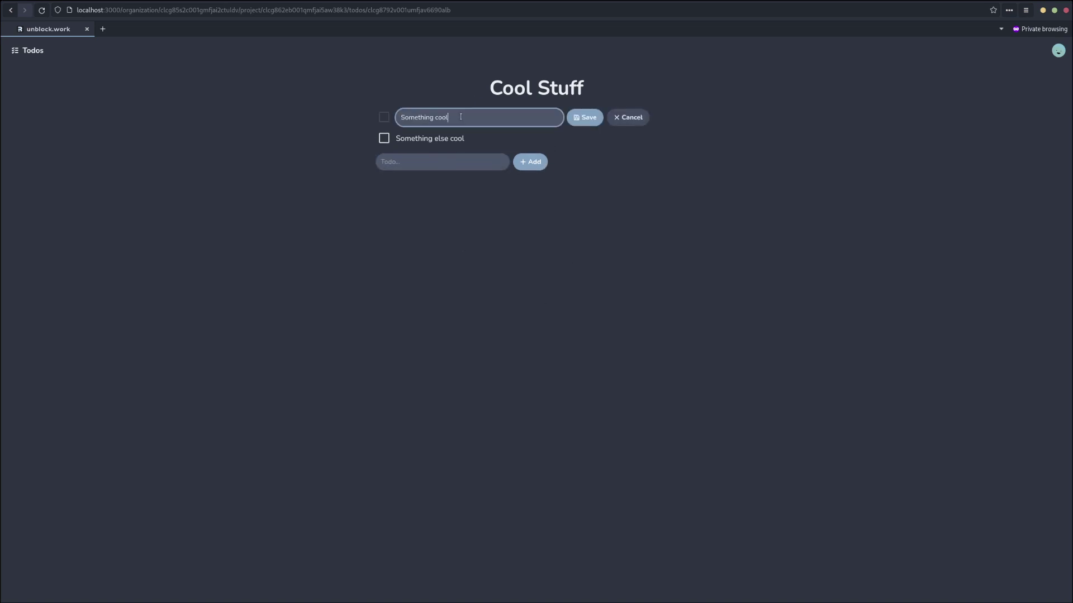
type("!")
left_click(584, 119)
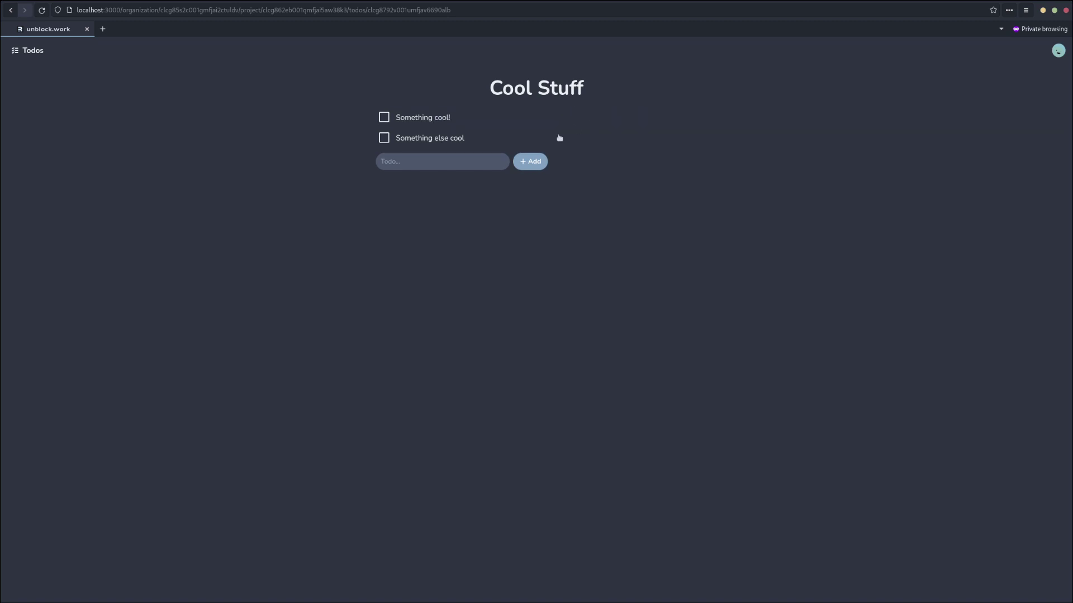
double_click(465, 140)
left_click(476, 137)
type("!")
left_click(584, 144)
left_click(384, 117)
left_click(384, 138)
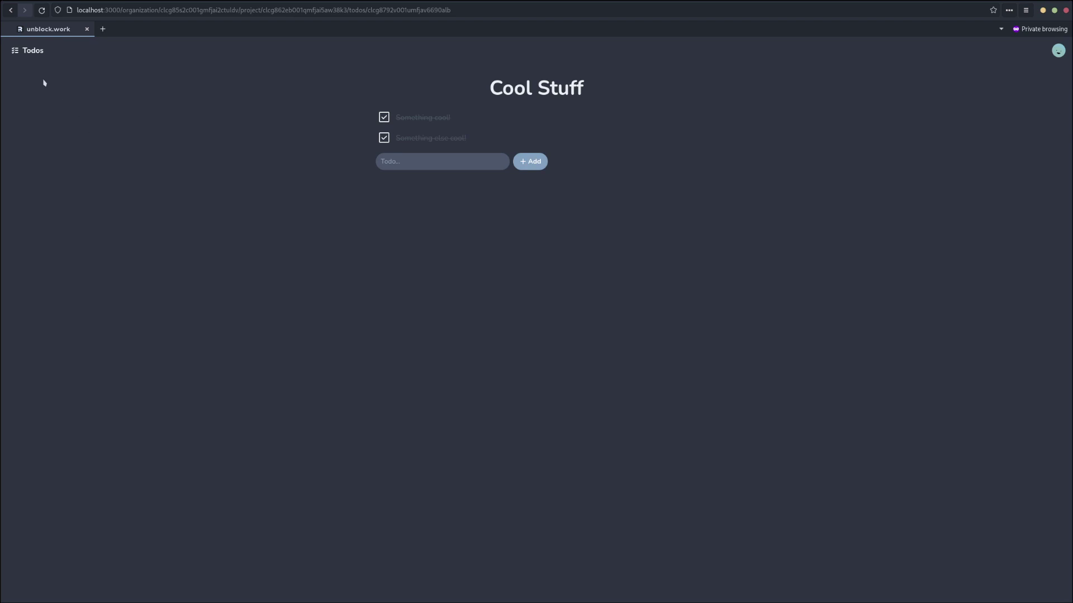
left_click(30, 51)
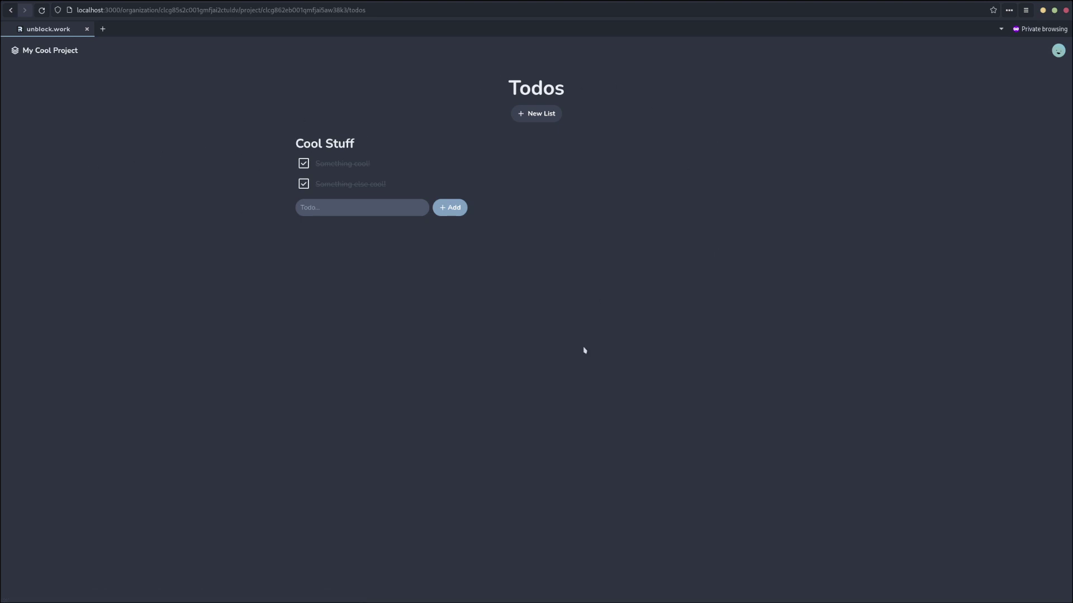
Add the todos 'New todo' and 'Another todo' to the Cool Stuff list.
key("Tab")
type("New todo")
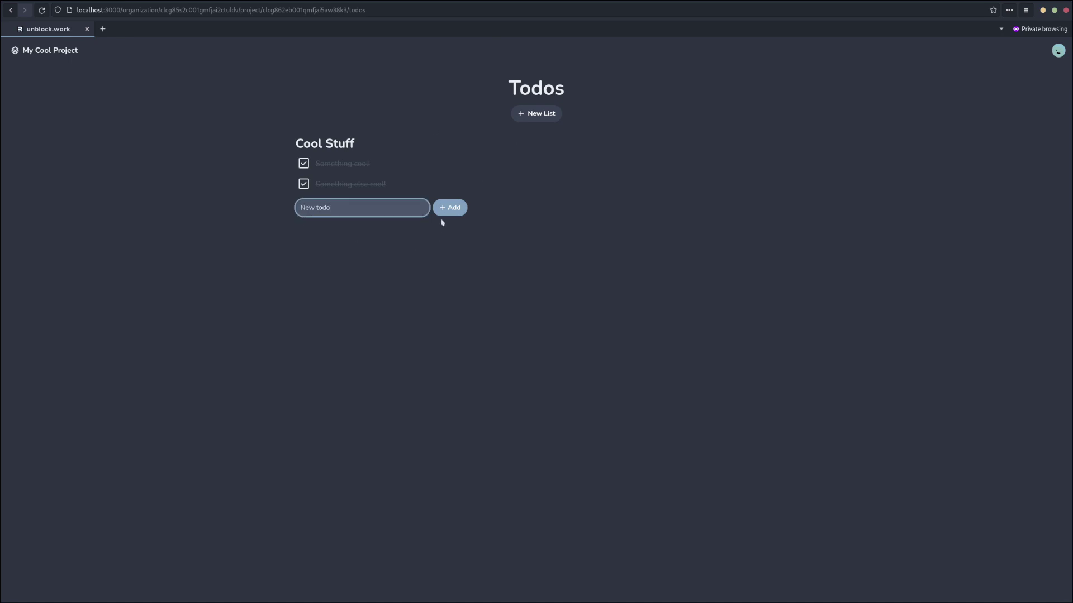
key("Return")
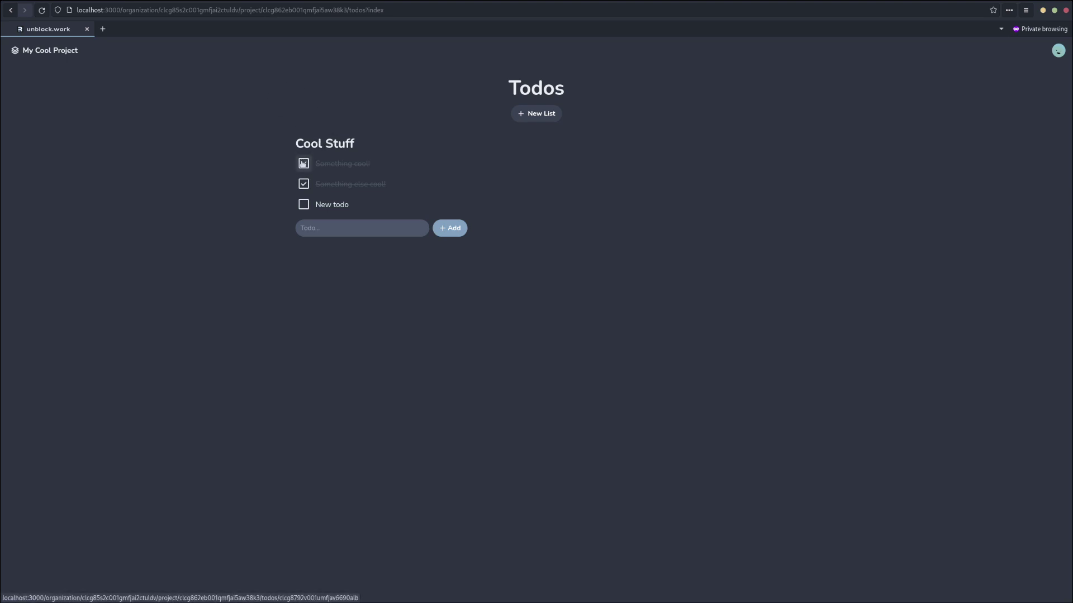
left_click(307, 144)
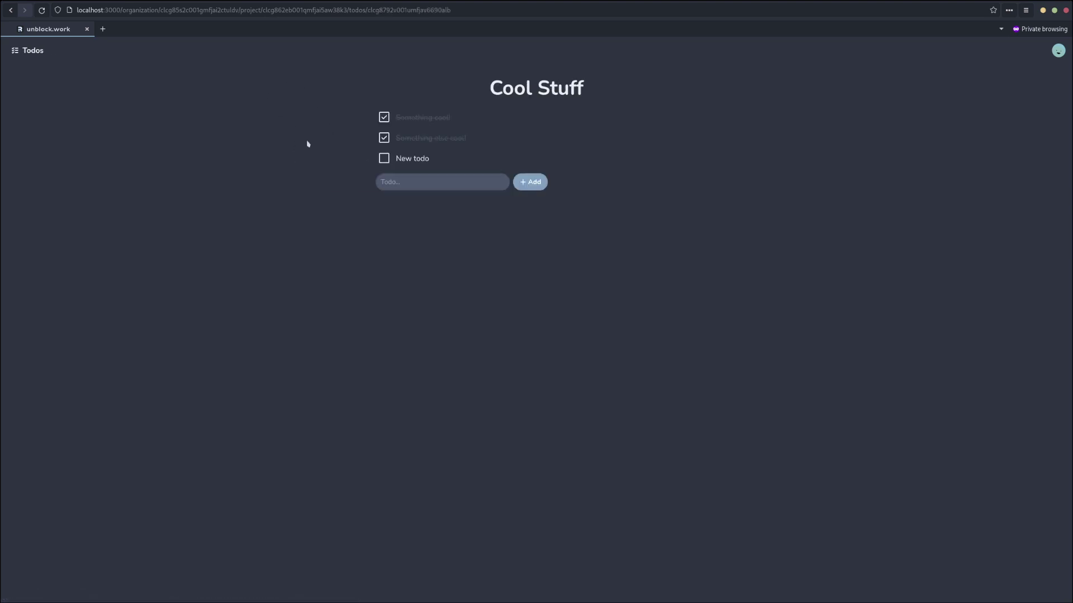
left_click(444, 177)
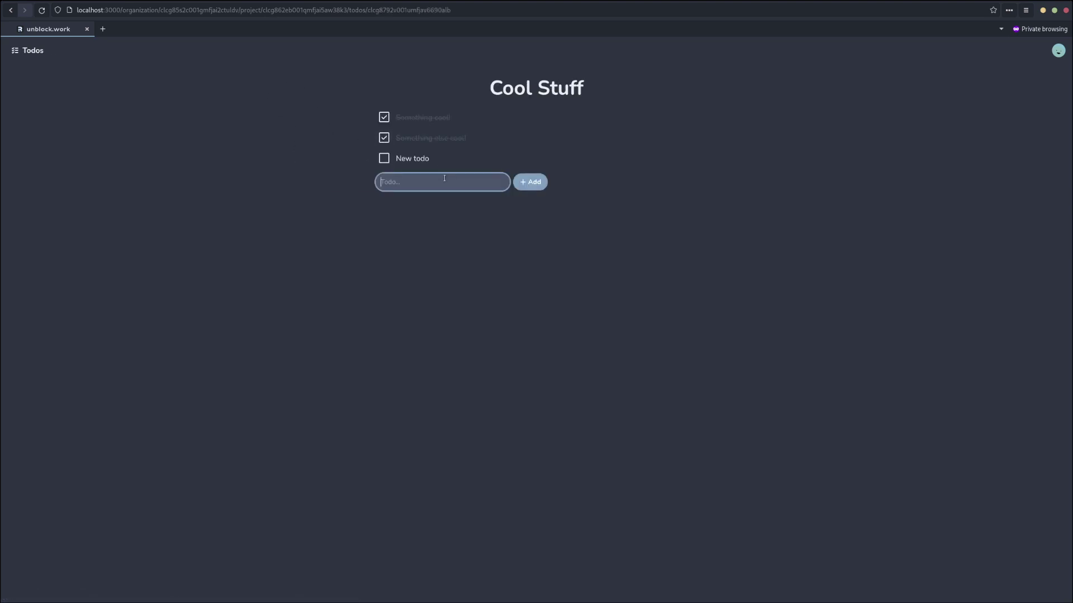
type("Another todo")
key("Return")
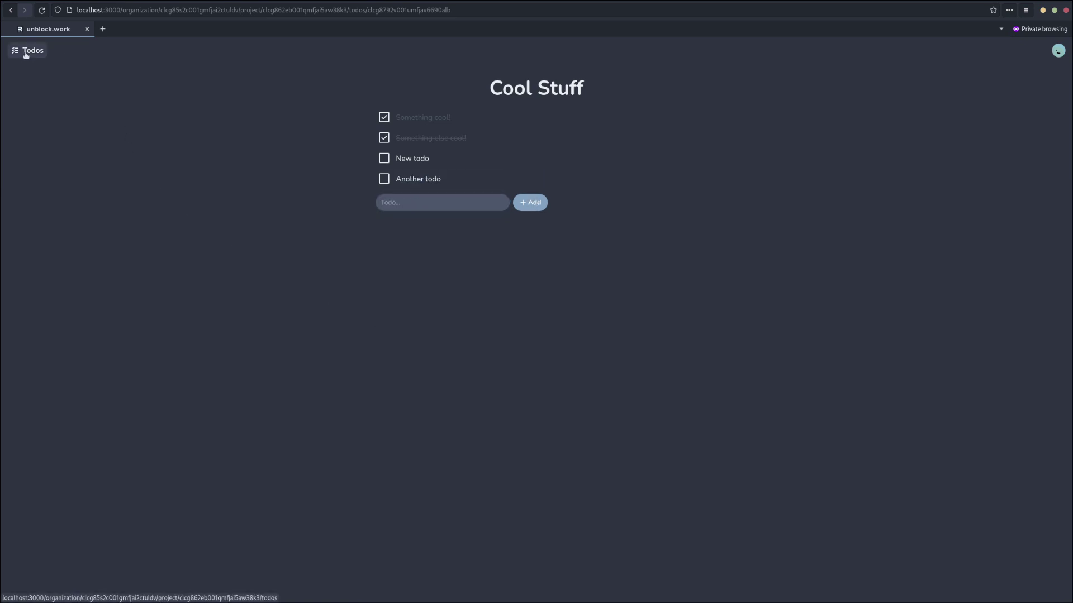
Delete the 'New todo' item by clearing its text.
left_click(25, 54)
left_click(352, 211)
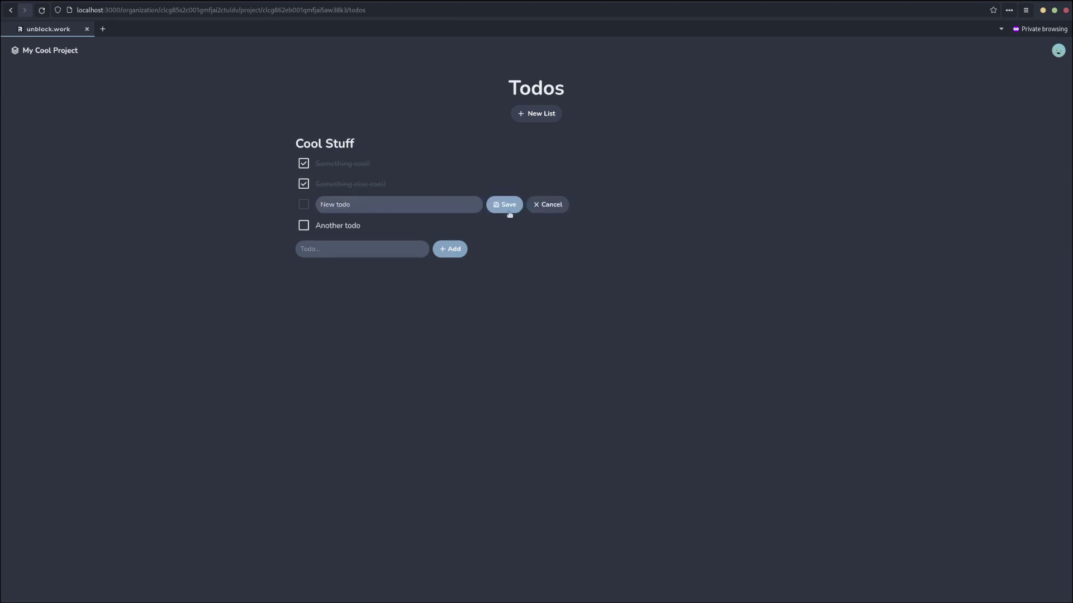
left_click(391, 205)
key("ctrl+a")
key("BackSpace")
left_click(496, 205)
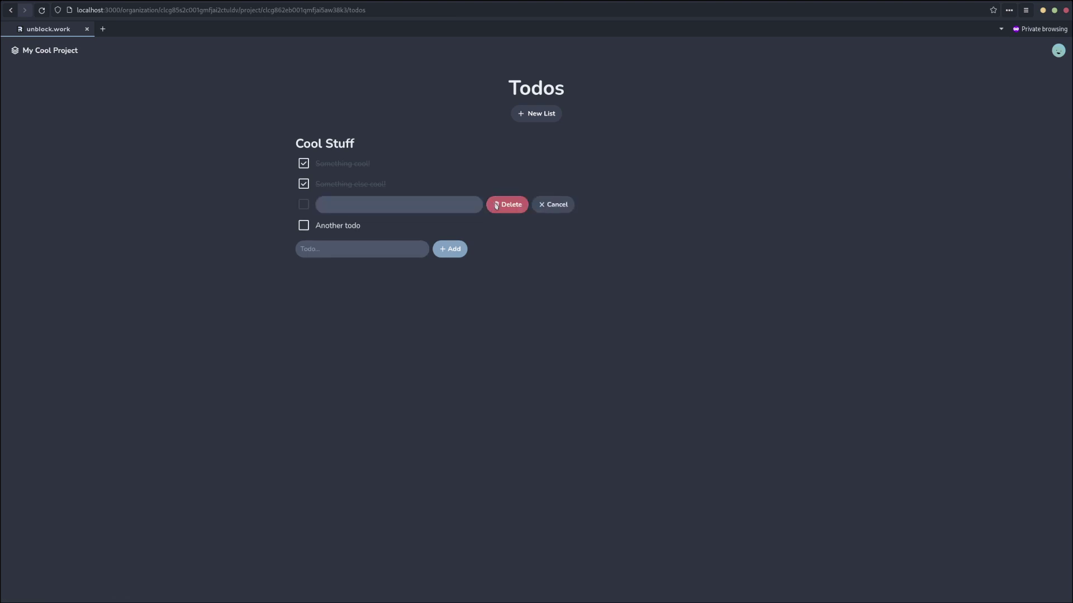
Navigate up through the My Cool Project and My New Org breadcrumbs to the Organizations list.
left_click(43, 51)
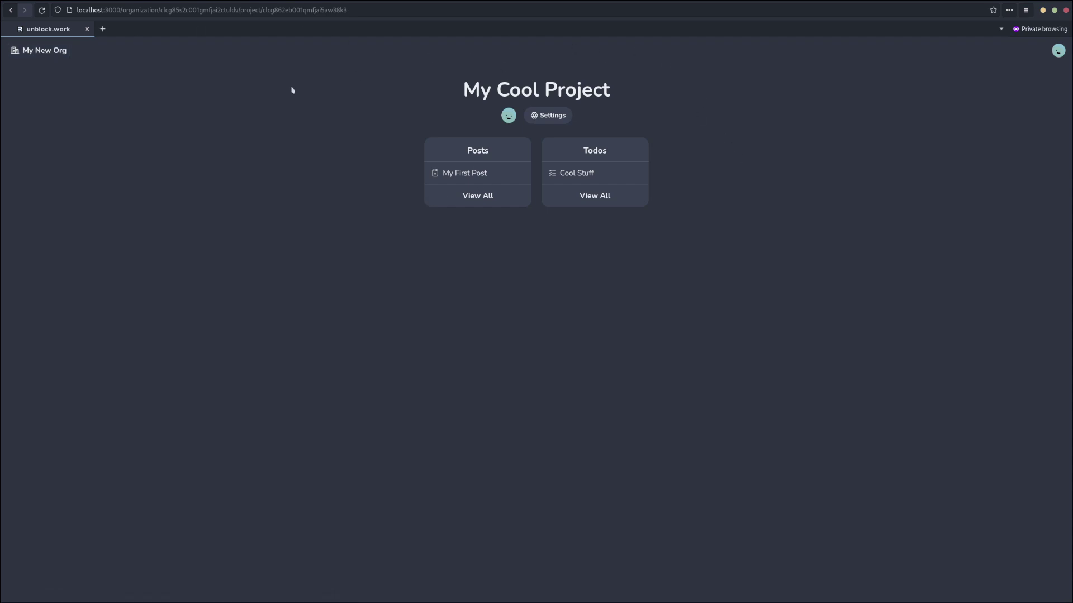
left_click(56, 50)
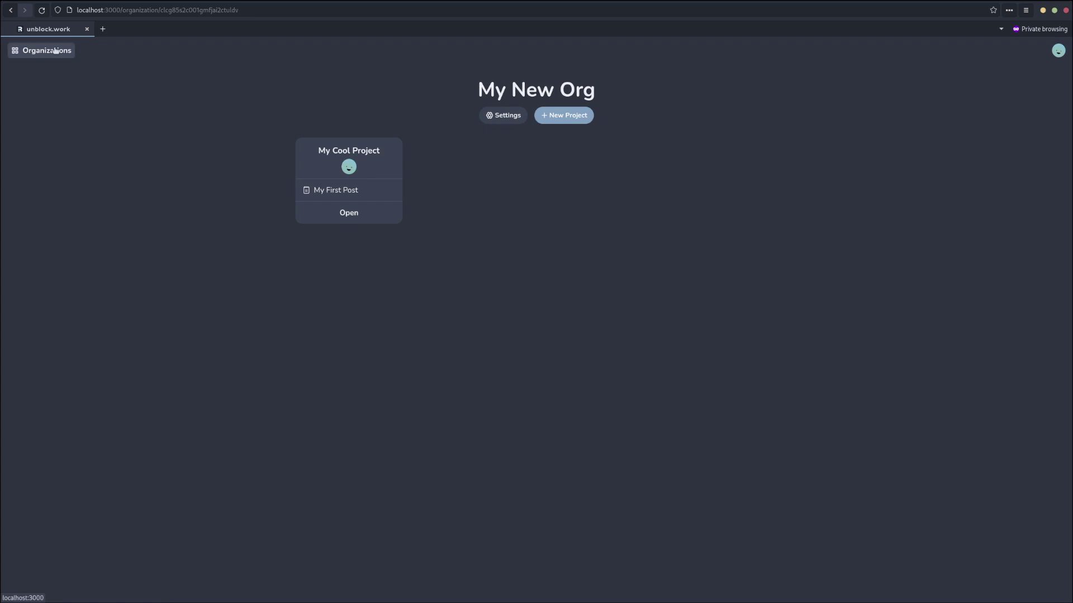
left_click(30, 50)
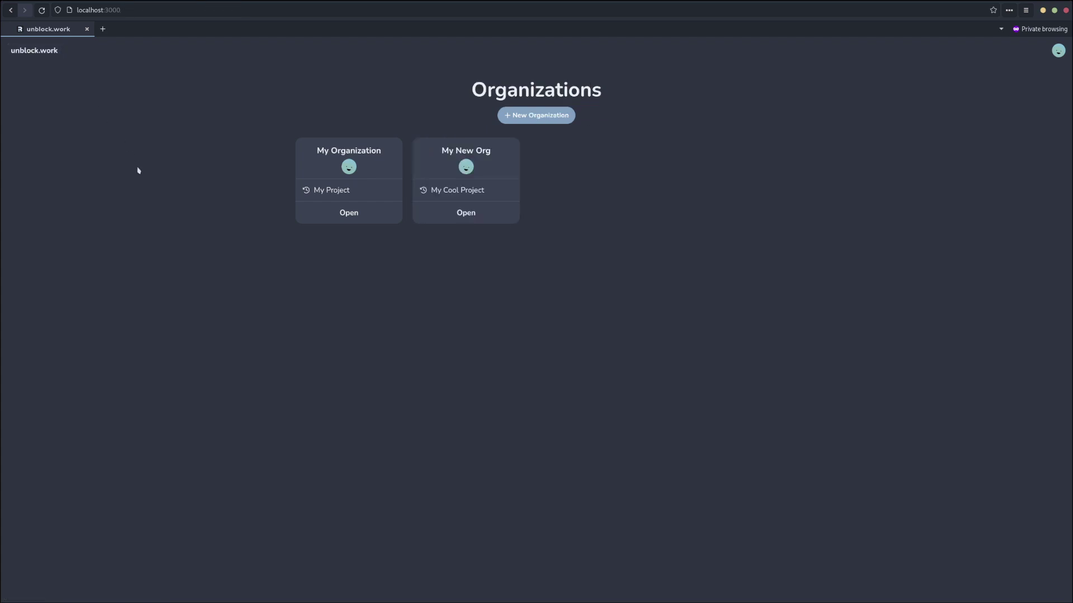